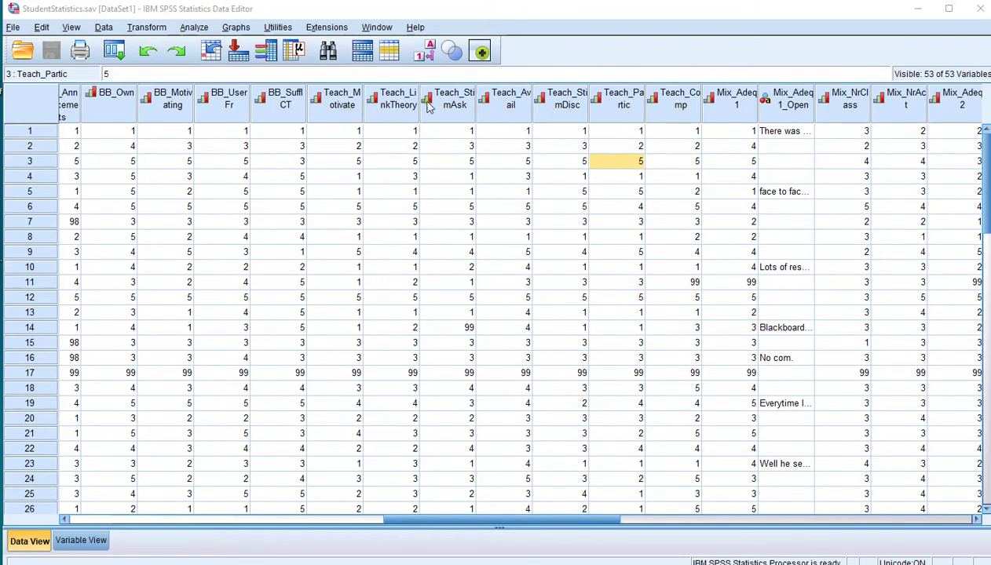
# Step: Select the row 2 response values in the Teach_Partic and Teach_StimDisc columns
pyautogui.click(610, 134)
pyautogui.click(610, 148)
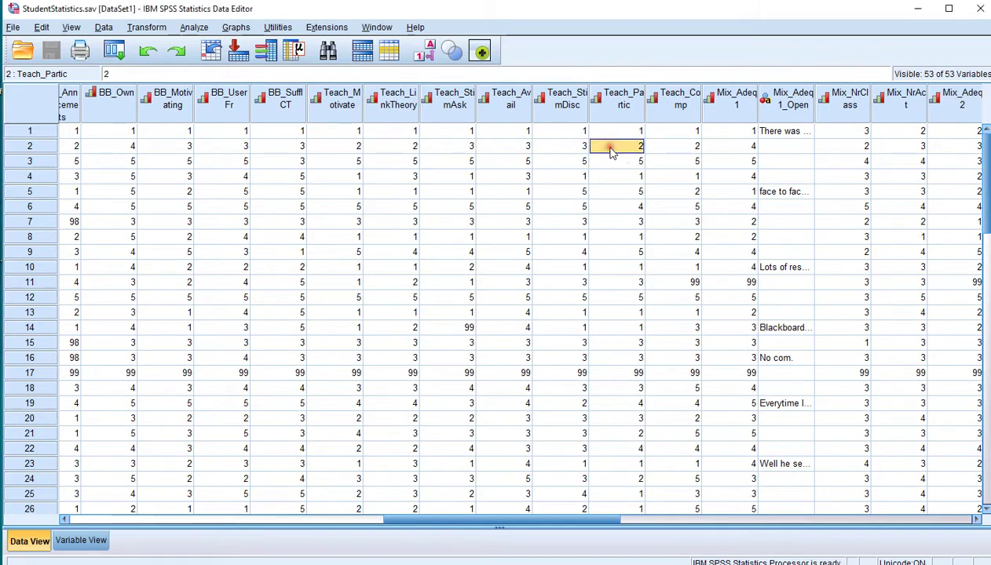
pyautogui.click(569, 149)
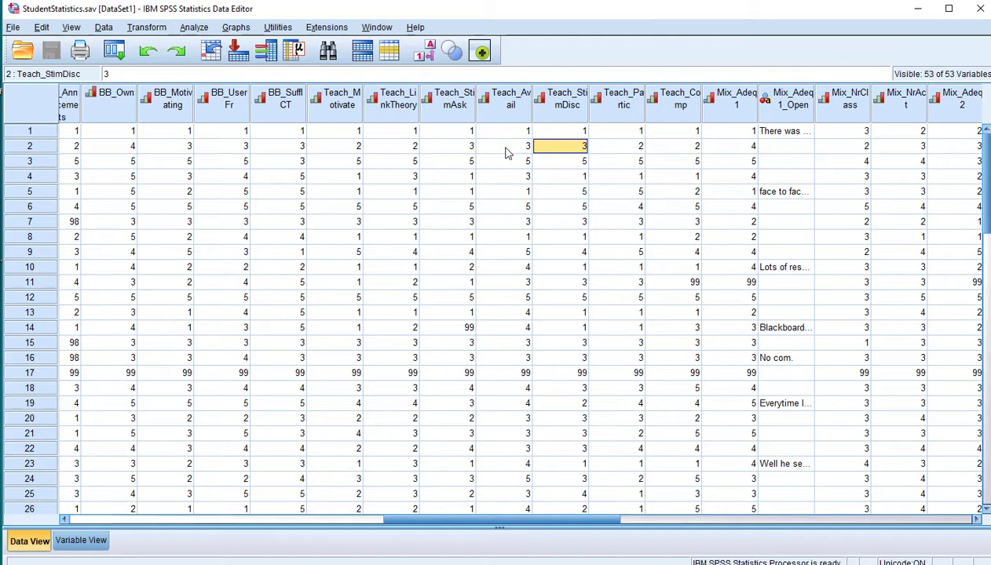
# Step: Go to Analyze > Nonparametric Tests > Legacy Dialogs to show 2 Related Samples
pyautogui.click(193, 28)
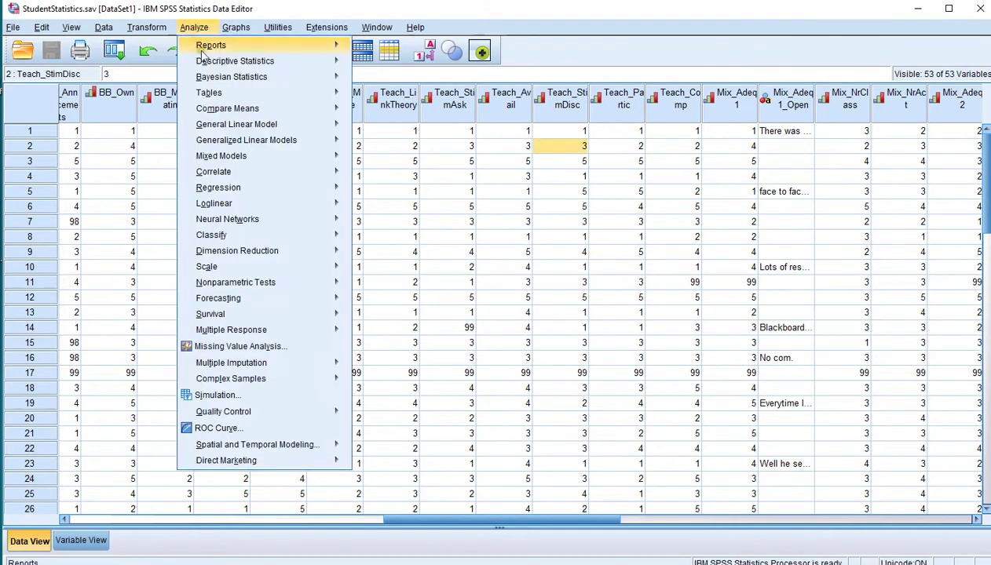
pyautogui.moveTo(240, 283)
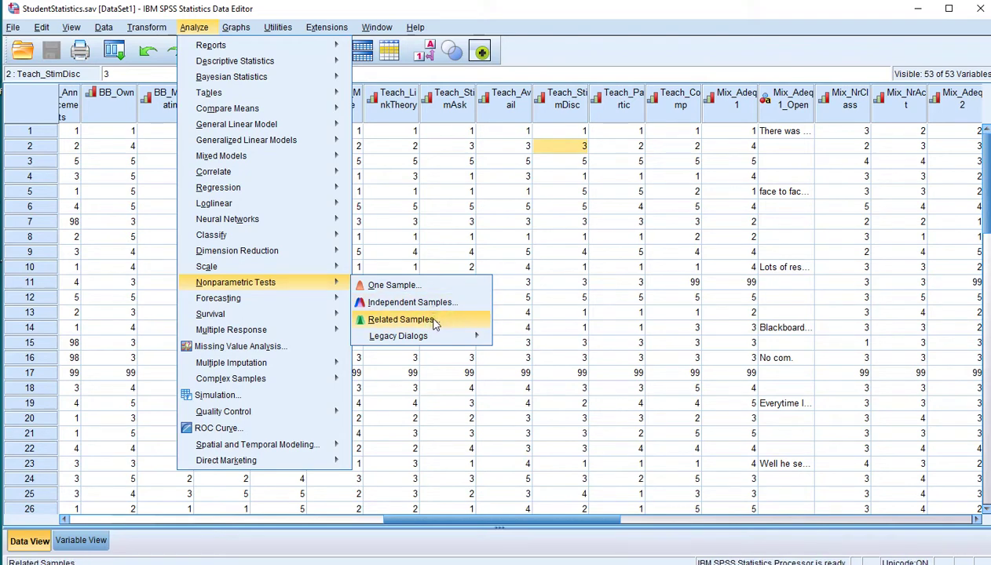
pyautogui.moveTo(434, 338)
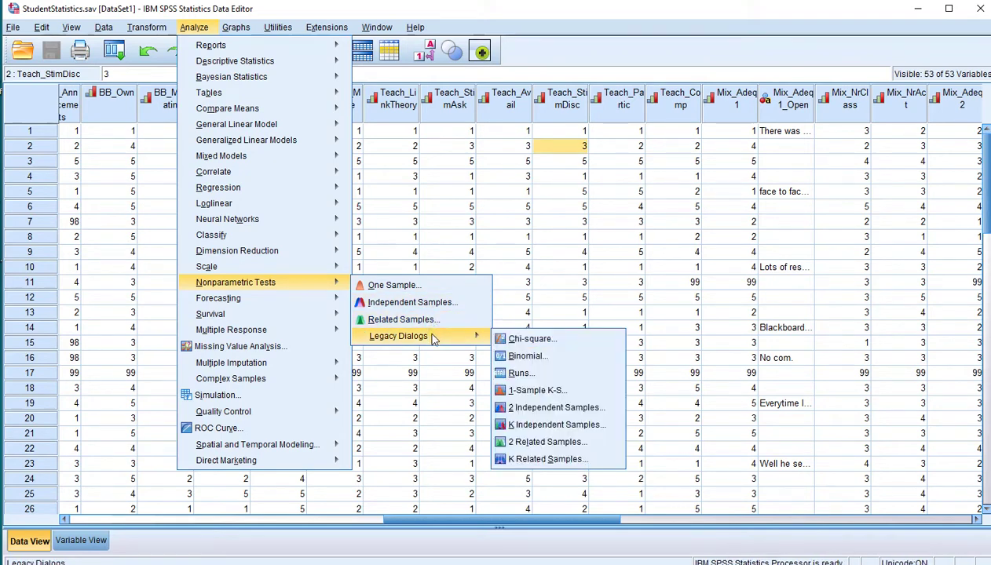
# Step: Open the Two-Related-Samples Tests dialog, move it to the centre, and select items 4.1 and 4.2
pyautogui.click(549, 442)
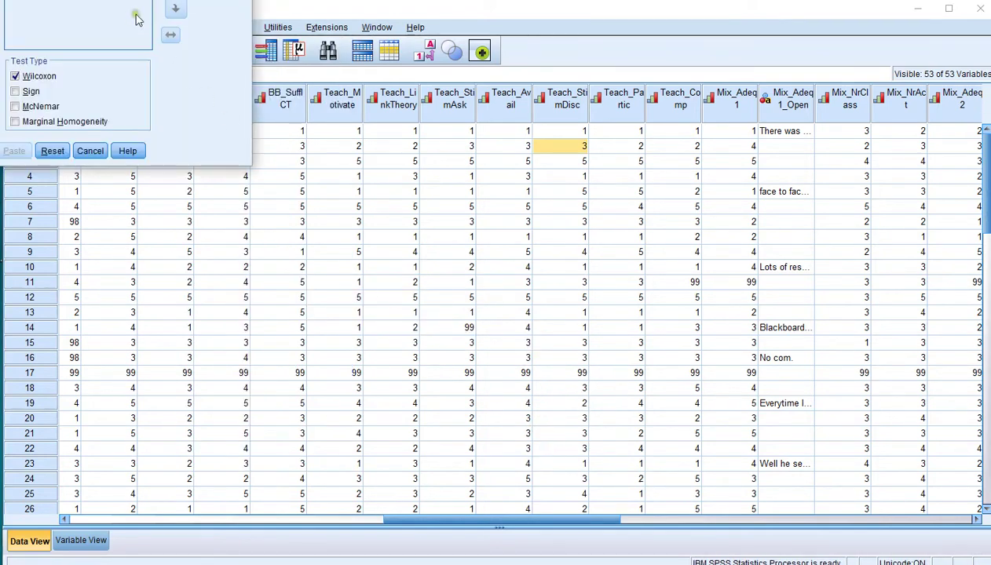
pyautogui.moveTo(89, 0); pyautogui.dragTo(483, 143)
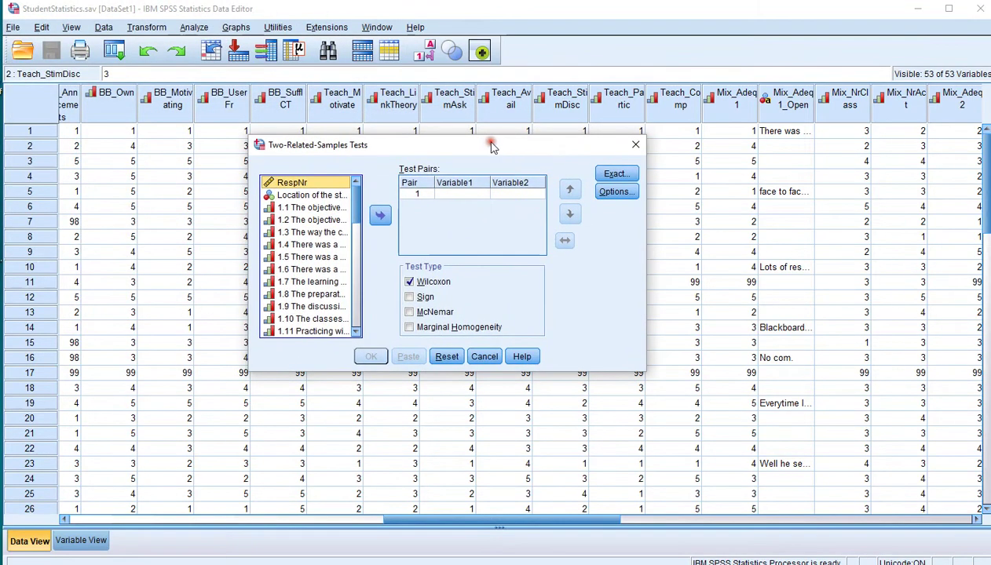
pyautogui.moveTo(358, 205); pyautogui.dragTo(362, 281)
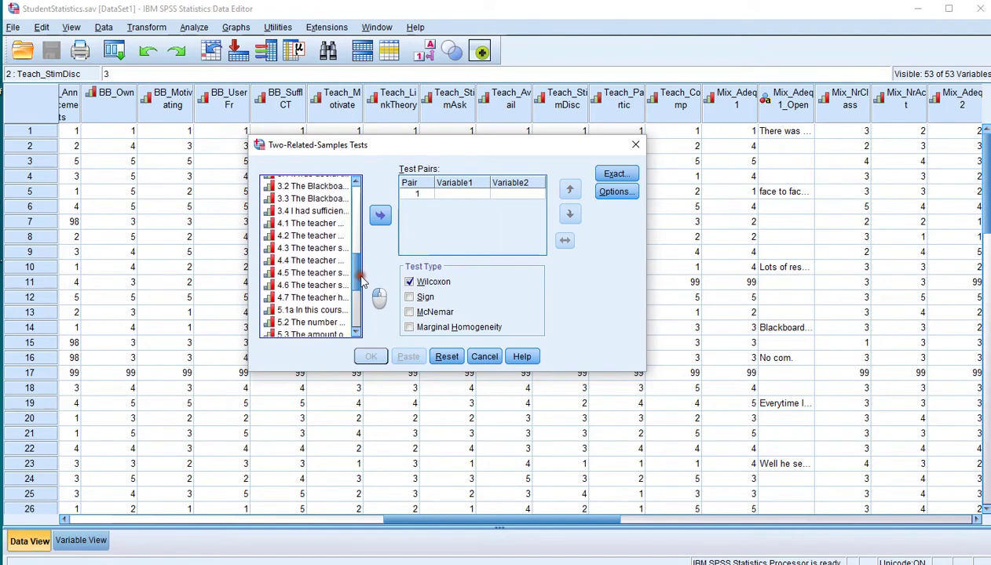
pyautogui.click(309, 226)
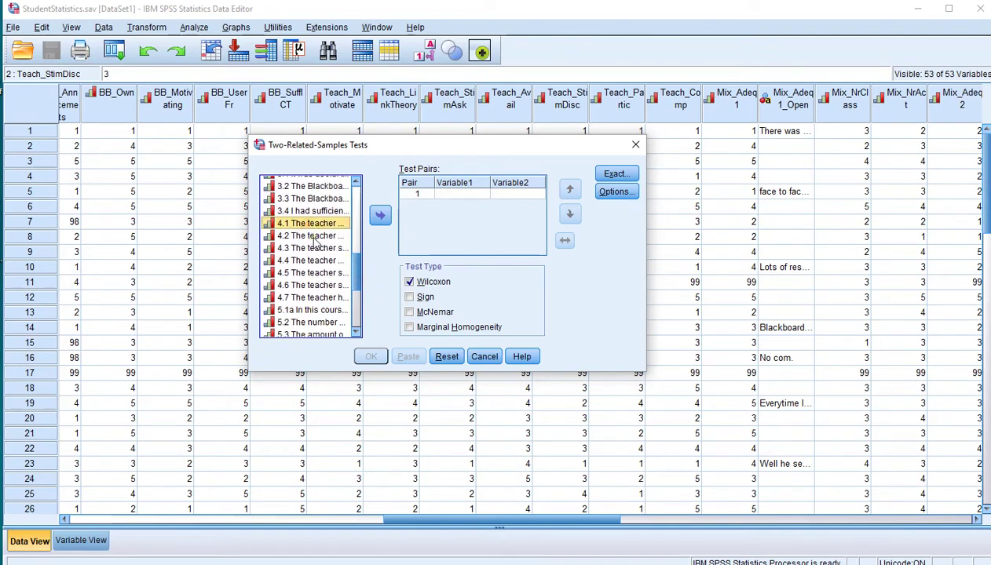
pyautogui.keyDown('ctrl'); pyautogui.click(312, 236); pyautogui.keyUp('ctrl')
# Step: Add test pairs 4.1–4.2, 4.1–4.3 and 4.1–4.4
pyautogui.click(380, 217)
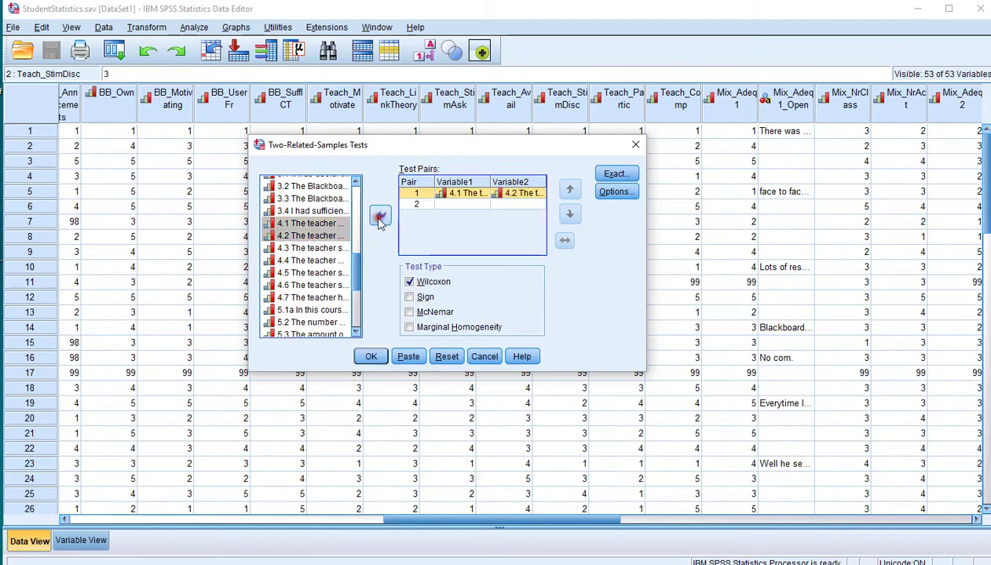
pyautogui.click(313, 226)
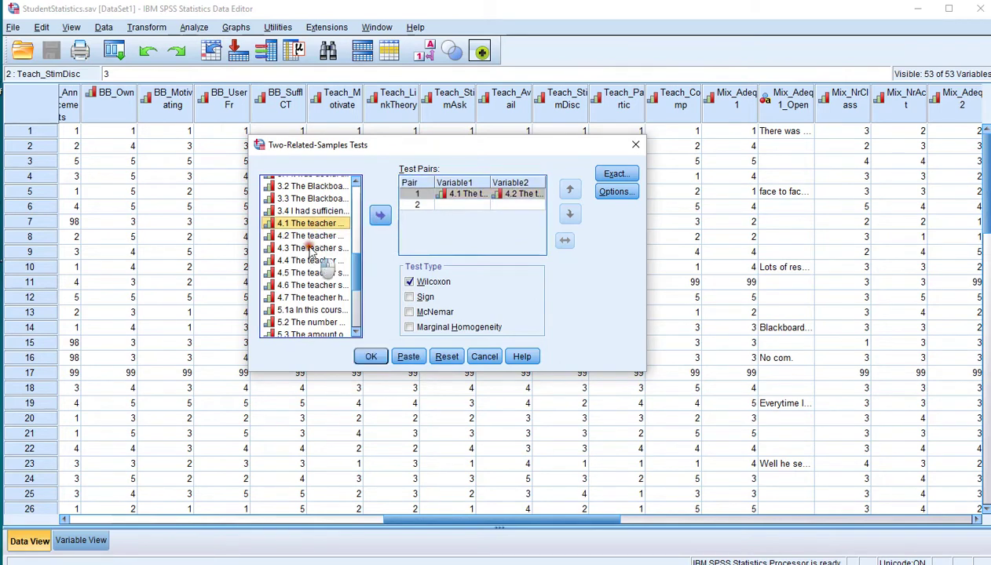
pyautogui.keyDown('ctrl'); pyautogui.click(317, 249); pyautogui.keyUp('ctrl')
pyautogui.click(380, 216)
pyautogui.click(314, 224)
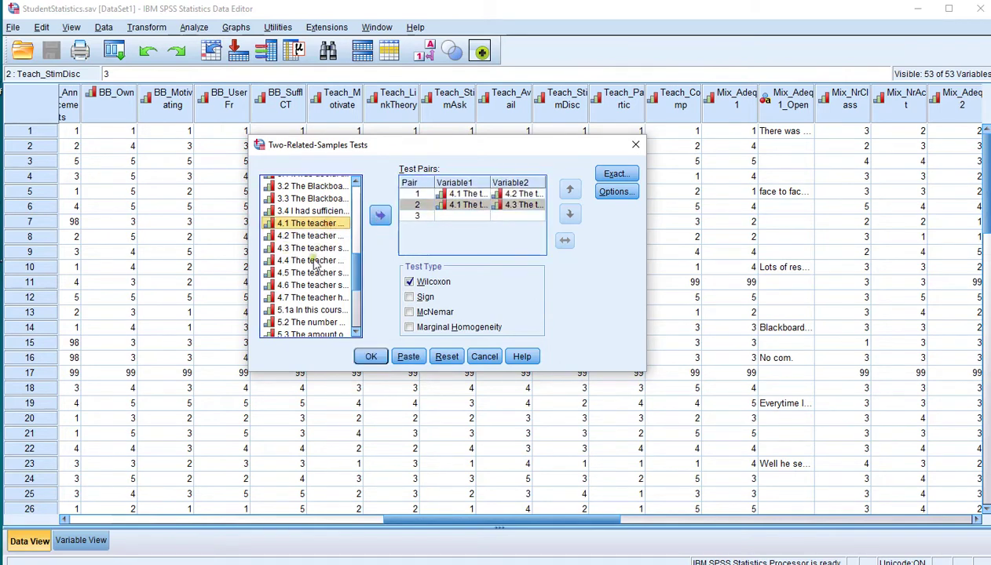
pyautogui.keyDown('ctrl'); pyautogui.click(317, 260); pyautogui.keyUp('ctrl')
pyautogui.click(380, 217)
# Step: Add test pairs 4.1–4.5, 4.1–4.6 and 4.1–4.7
pyautogui.click(314, 224)
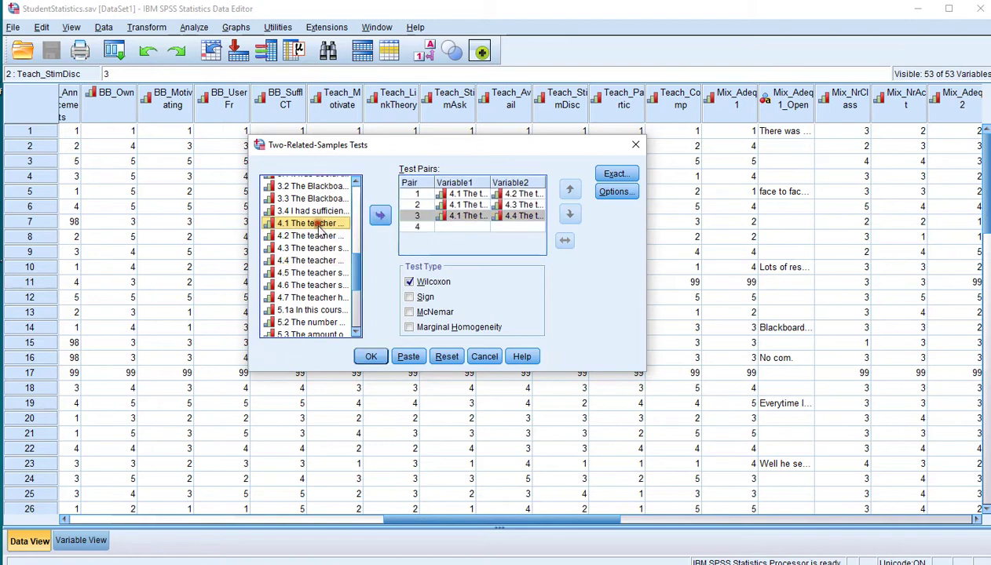
pyautogui.keyDown('ctrl'); pyautogui.click(317, 273); pyautogui.keyUp('ctrl')
pyautogui.click(380, 217)
pyautogui.click(314, 223)
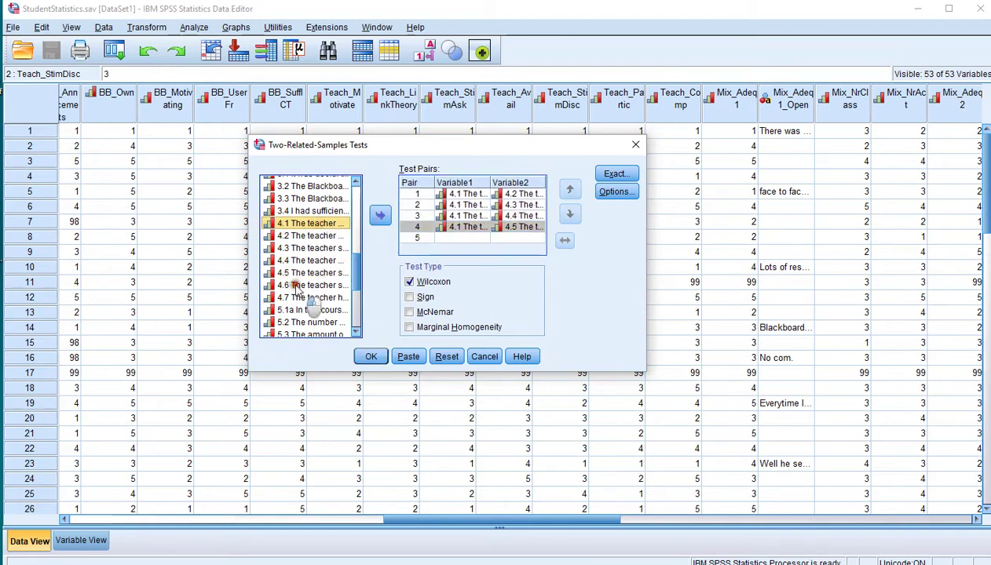
pyautogui.keyDown('ctrl'); pyautogui.click(317, 285); pyautogui.keyUp('ctrl')
pyautogui.click(380, 216)
pyautogui.click(314, 223)
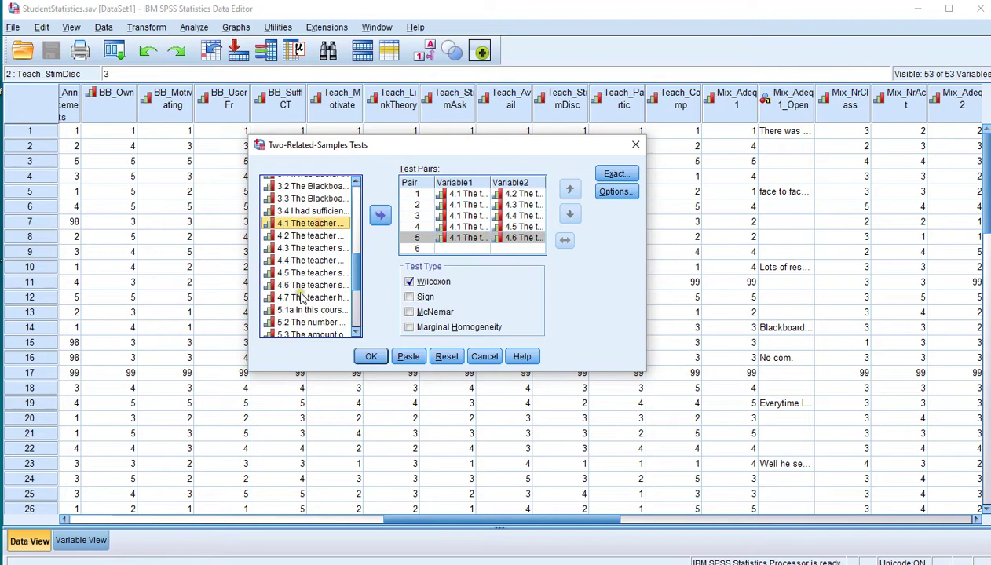
pyautogui.keyDown('ctrl'); pyautogui.click(317, 297); pyautogui.keyUp('ctrl')
pyautogui.click(380, 216)
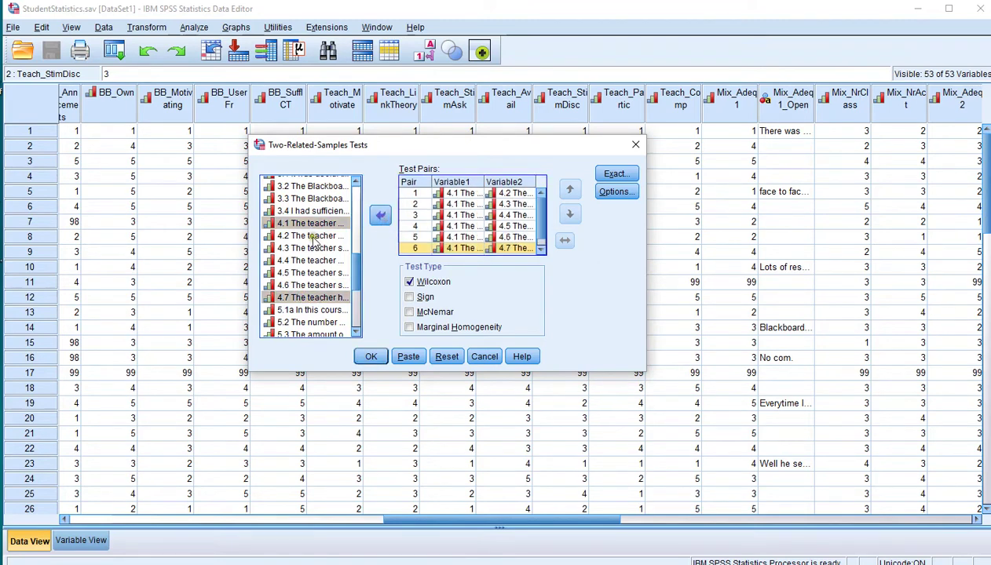
# Step: Pair item 4.2 with items 4.3, 4.4/4.5 and 4.6, and select 4.2 with 4.7
pyautogui.click(312, 235)
pyautogui.click(380, 216)
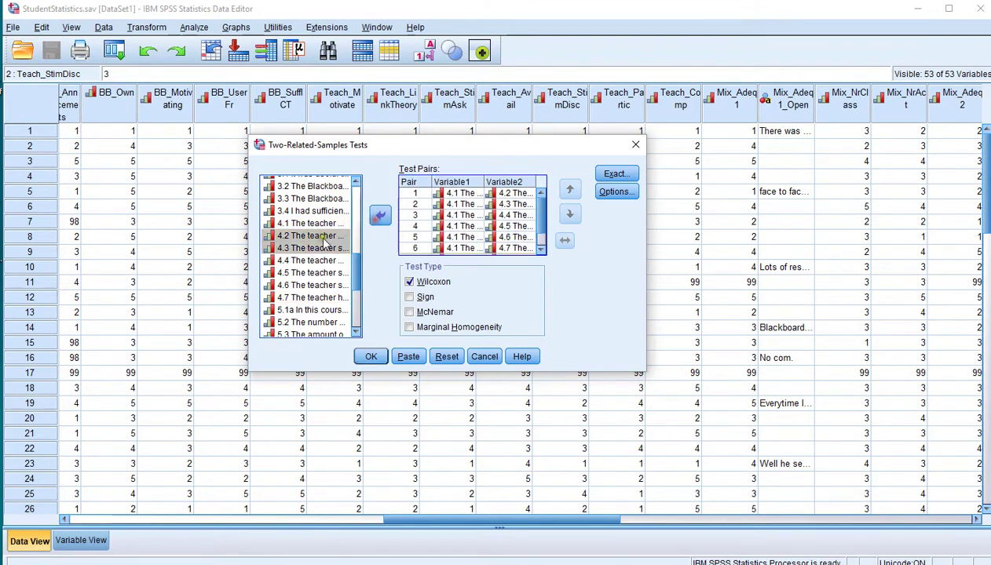
pyautogui.click(380, 216)
pyautogui.keyDown('ctrl'); pyautogui.click(342, 260); pyautogui.keyUp('ctrl')
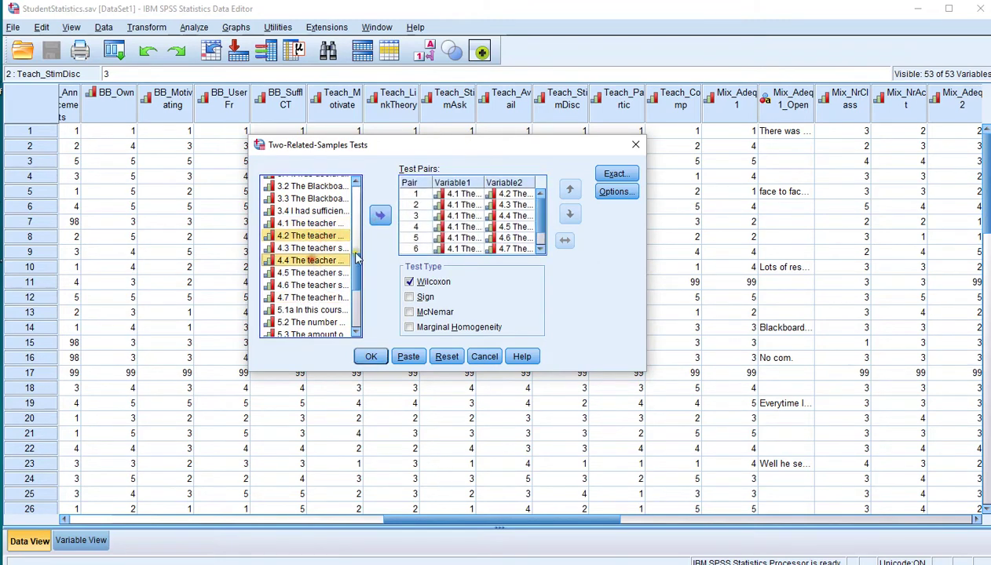
pyautogui.keyDown('ctrl'); pyautogui.click(311, 260); pyautogui.keyUp('ctrl')
pyautogui.click(378, 219)
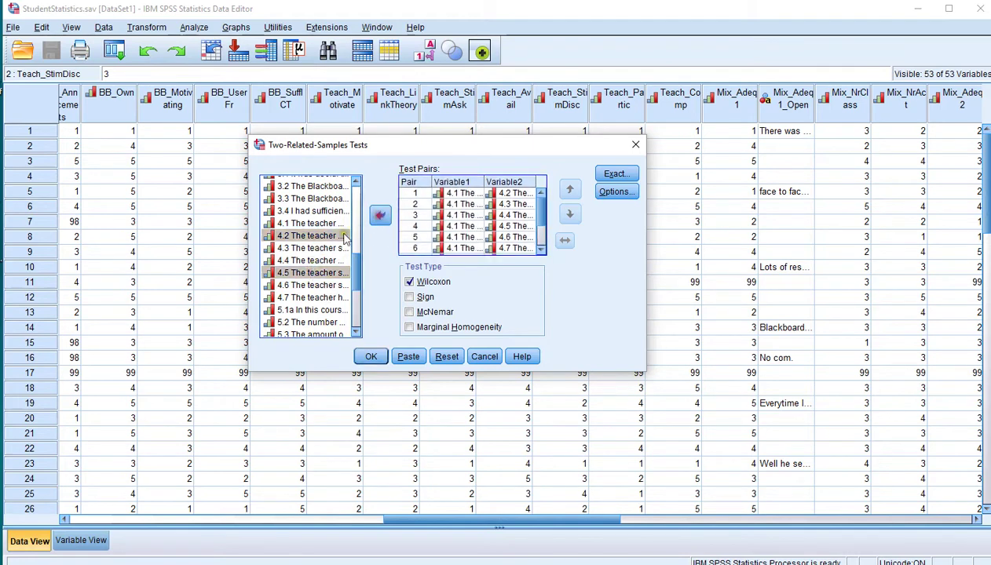
pyautogui.click(322, 238)
pyautogui.keyDown('ctrl'); pyautogui.click(311, 285); pyautogui.keyUp('ctrl')
pyautogui.click(380, 216)
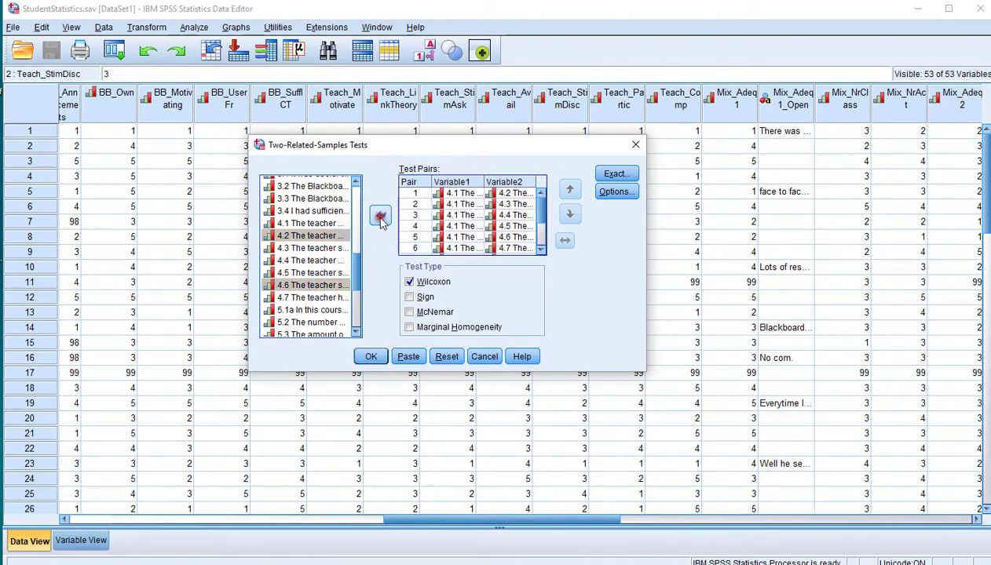
pyautogui.click(311, 238)
pyautogui.keyDown('ctrl'); pyautogui.click(303, 299); pyautogui.keyUp('ctrl')
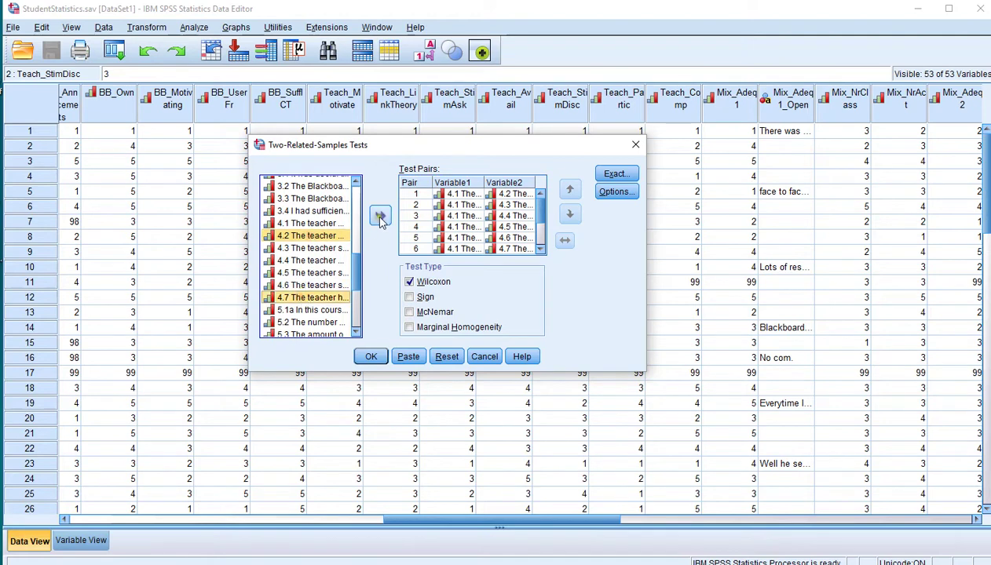
# Step: Add test pair 4.2–4.7, then pair 4.3 with 4.4, 4.5, 4.6 and 4.7
pyautogui.click(379, 220)
pyautogui.click(308, 248)
pyautogui.keyDown('ctrl'); pyautogui.click(307, 260); pyautogui.keyUp('ctrl')
pyautogui.click(378, 222)
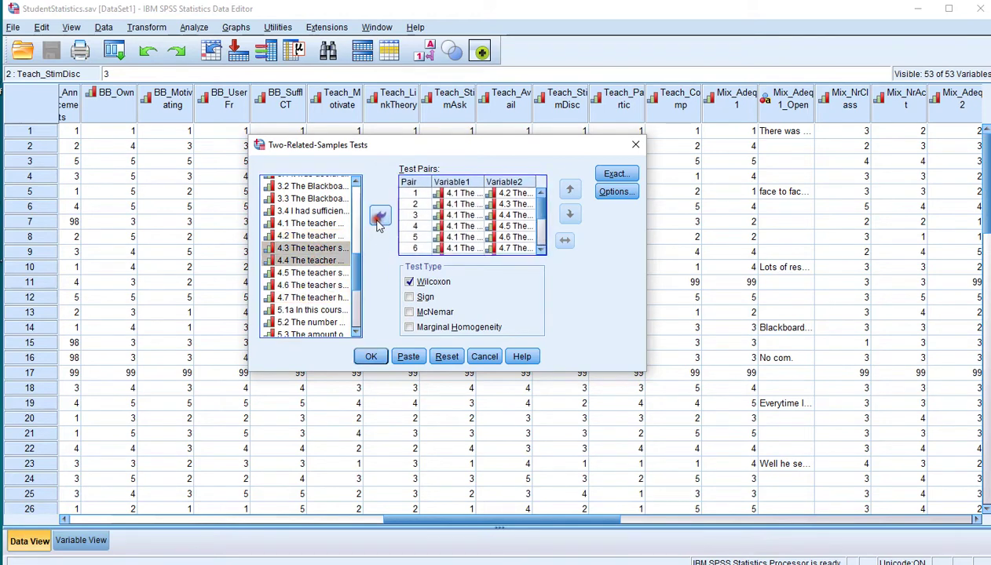
pyautogui.click(307, 248)
pyautogui.keyDown('ctrl'); pyautogui.click(308, 272); pyautogui.keyUp('ctrl')
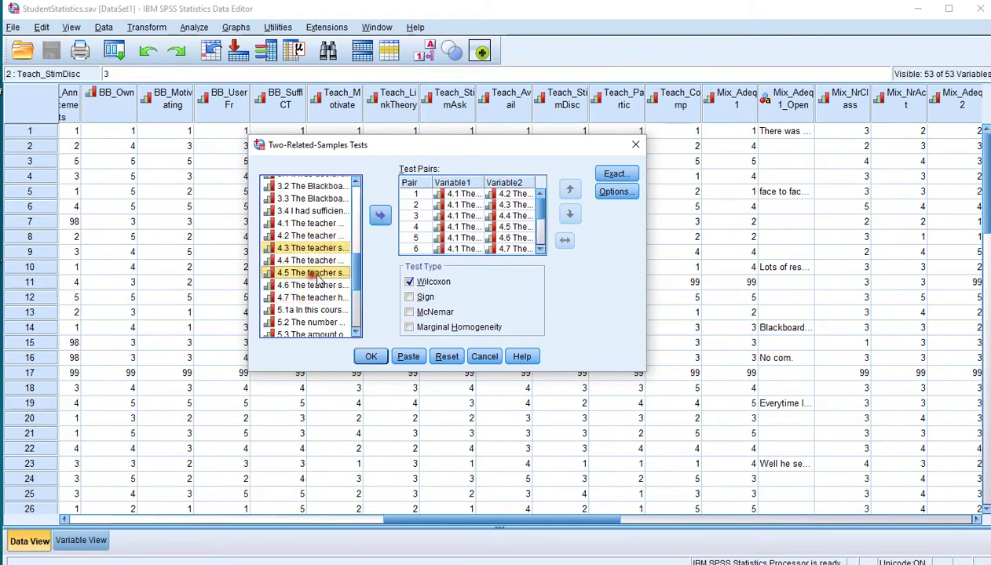
pyautogui.click(378, 223)
pyautogui.click(309, 248)
pyautogui.keyDown('ctrl'); pyautogui.click(308, 285); pyautogui.keyUp('ctrl')
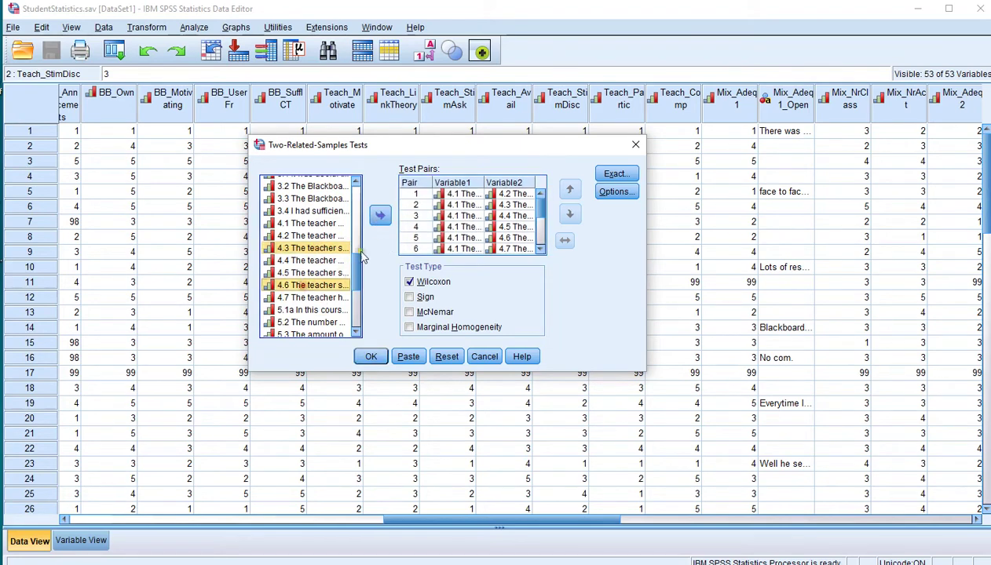
pyautogui.click(379, 221)
pyautogui.click(309, 248)
pyautogui.keyDown('ctrl'); pyautogui.click(302, 298); pyautogui.keyUp('ctrl')
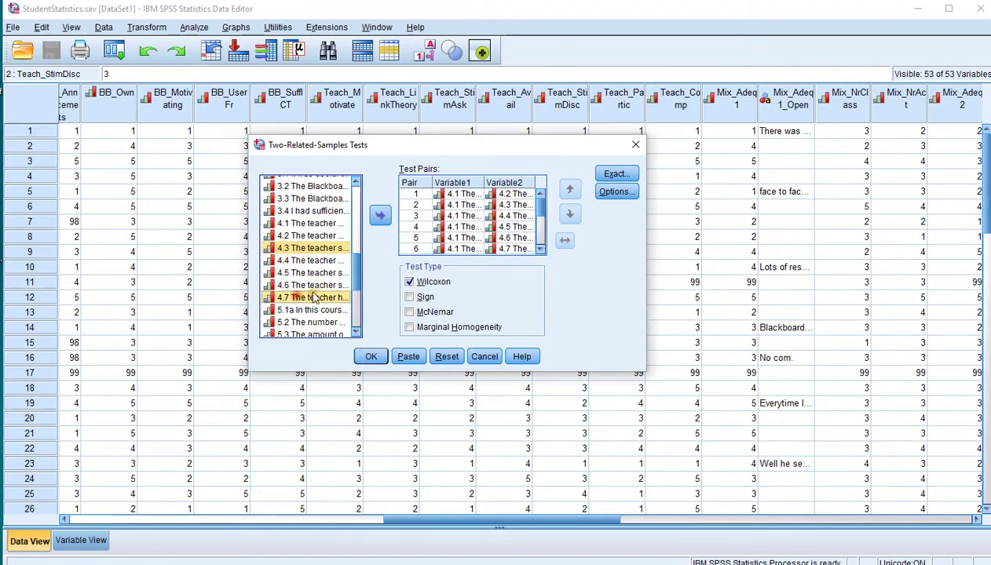
pyautogui.click(379, 215)
# Step: Add test pairs 4.4–4.5, 4.4–4.6 and 4.4–4.7
pyautogui.click(310, 261)
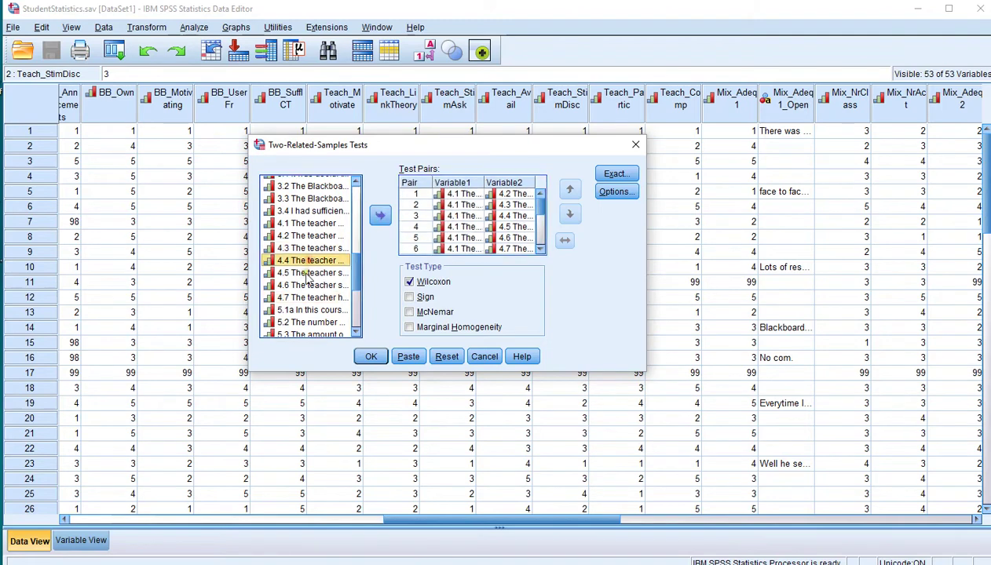
pyautogui.keyDown('ctrl'); pyautogui.click(312, 272); pyautogui.keyUp('ctrl')
pyautogui.click(379, 215)
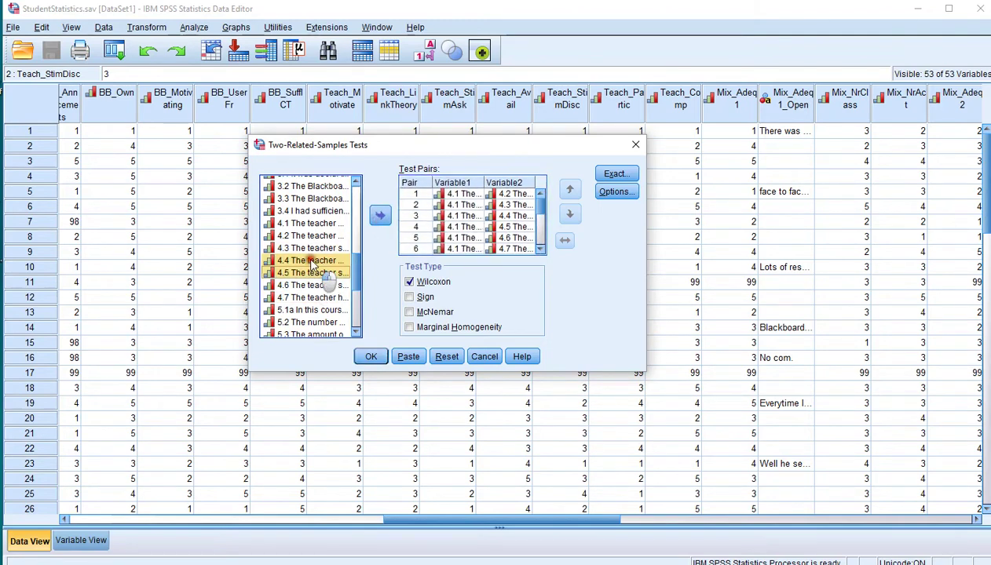
pyautogui.click(309, 261)
pyautogui.keyDown('ctrl'); pyautogui.click(312, 285); pyautogui.keyUp('ctrl')
pyautogui.click(379, 215)
pyautogui.click(311, 261)
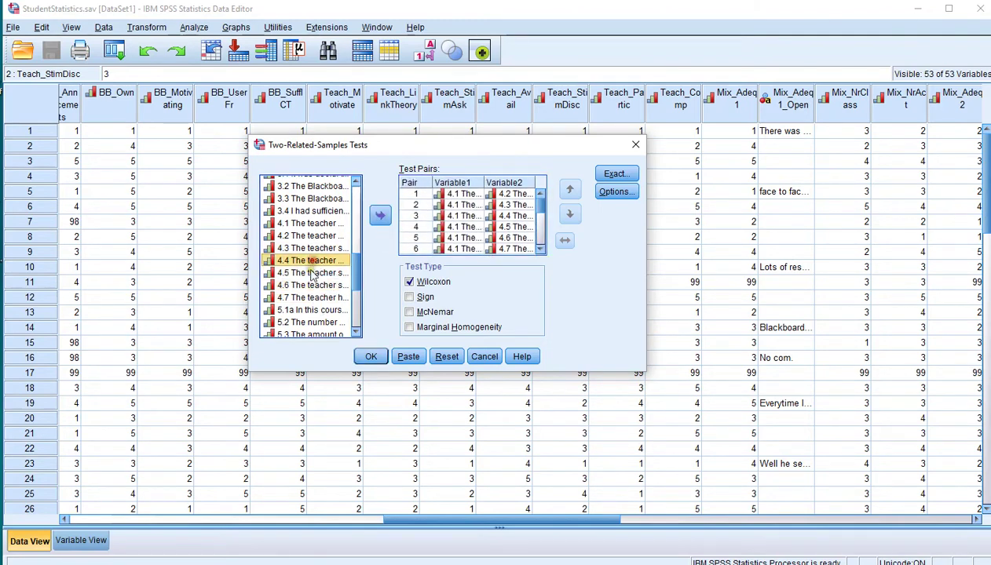
pyautogui.keyDown('ctrl'); pyautogui.click(306, 297); pyautogui.keyUp('ctrl')
pyautogui.click(377, 220)
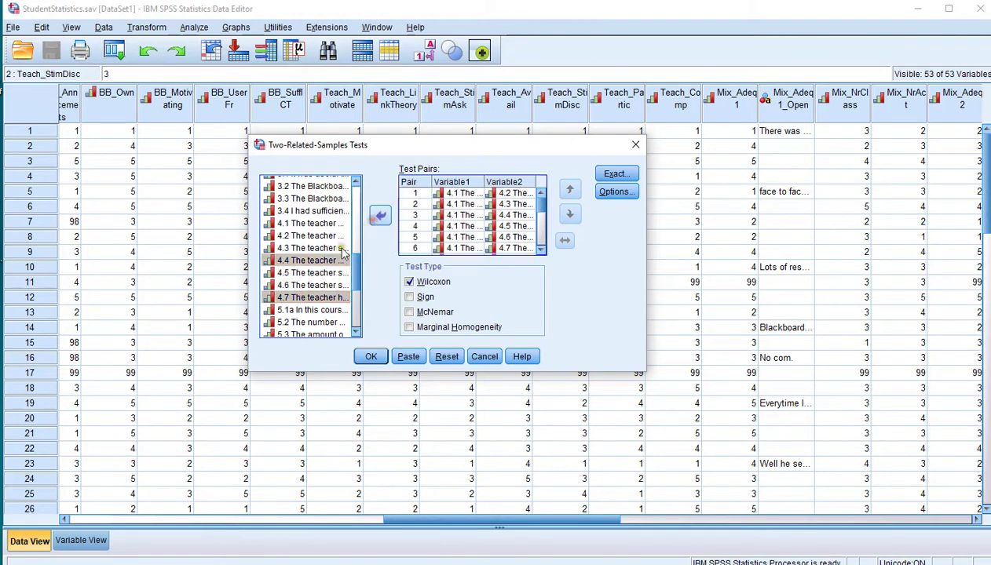
# Step: Add the final test pairs 4.5–4.6, 4.5–4.7 and 4.6–4.7, completing all 21
pyautogui.click(310, 273)
pyautogui.keyDown('ctrl'); pyautogui.click(300, 285); pyautogui.keyUp('ctrl')
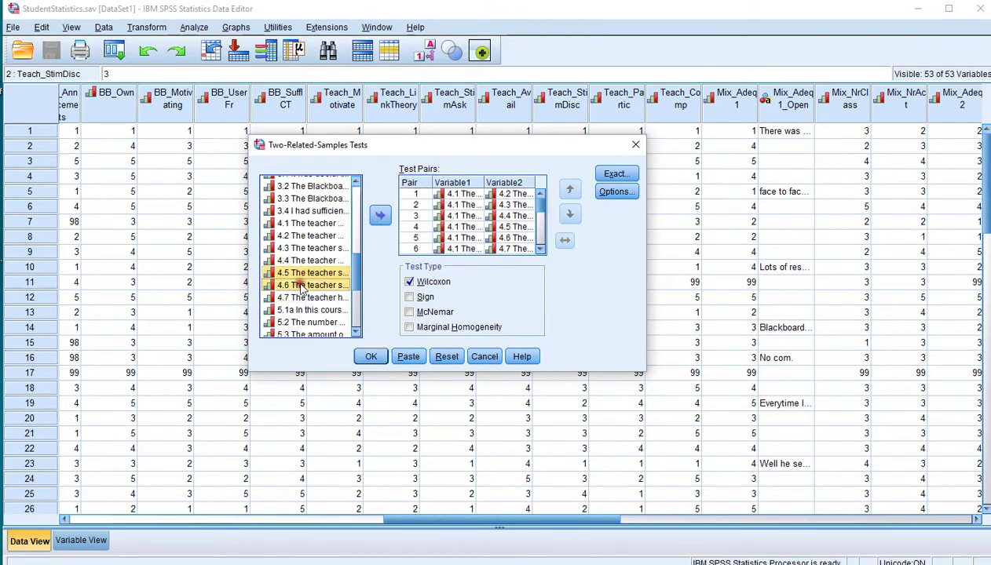
pyautogui.click(379, 215)
pyautogui.click(310, 275)
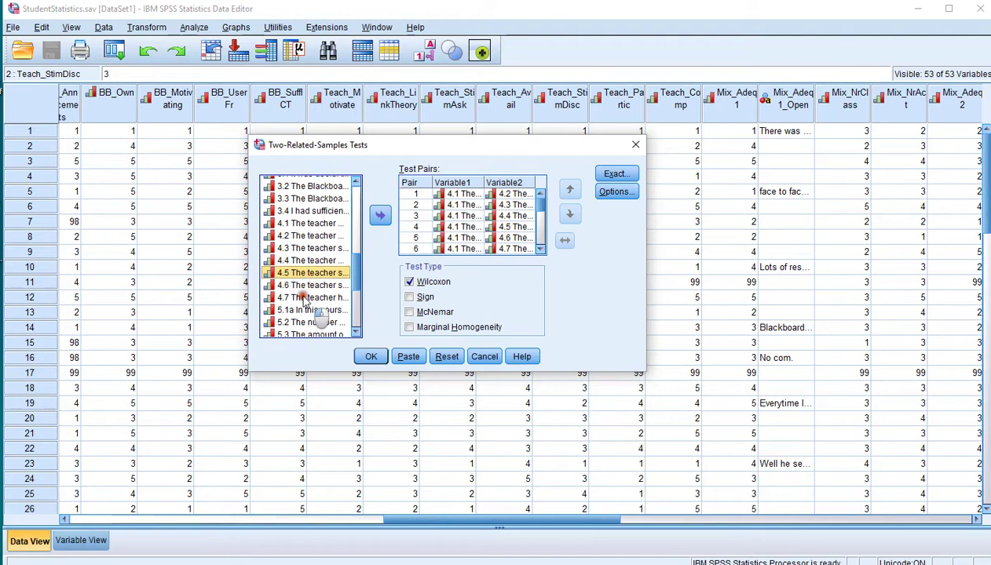
pyautogui.keyDown('ctrl'); pyautogui.click(306, 297); pyautogui.keyUp('ctrl')
pyautogui.click(380, 215)
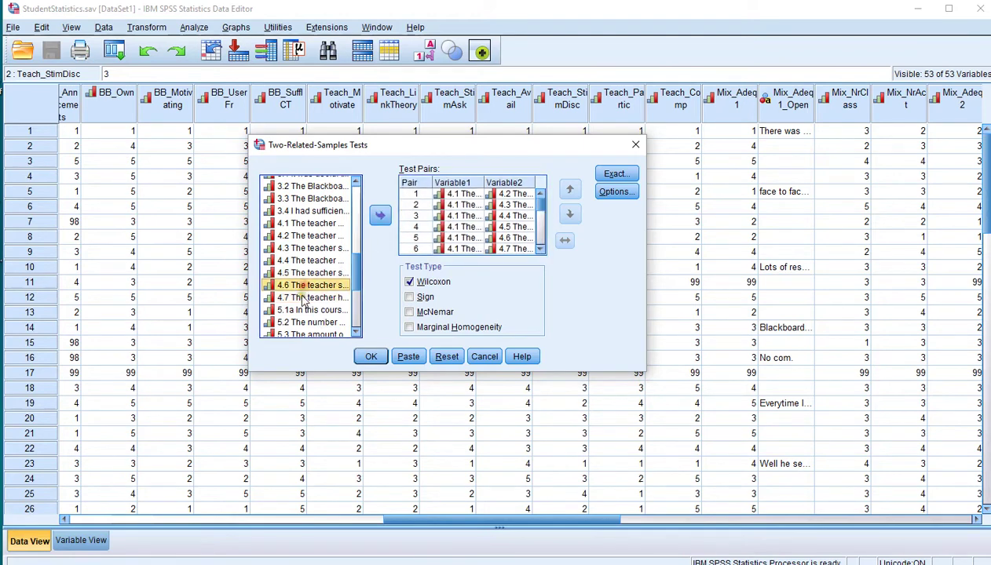
pyautogui.click(304, 285)
pyautogui.keyDown('ctrl'); pyautogui.click(310, 298); pyautogui.keyUp('ctrl')
pyautogui.click(380, 215)
pyautogui.moveTo(539, 201); pyautogui.dragTo(540, 249)
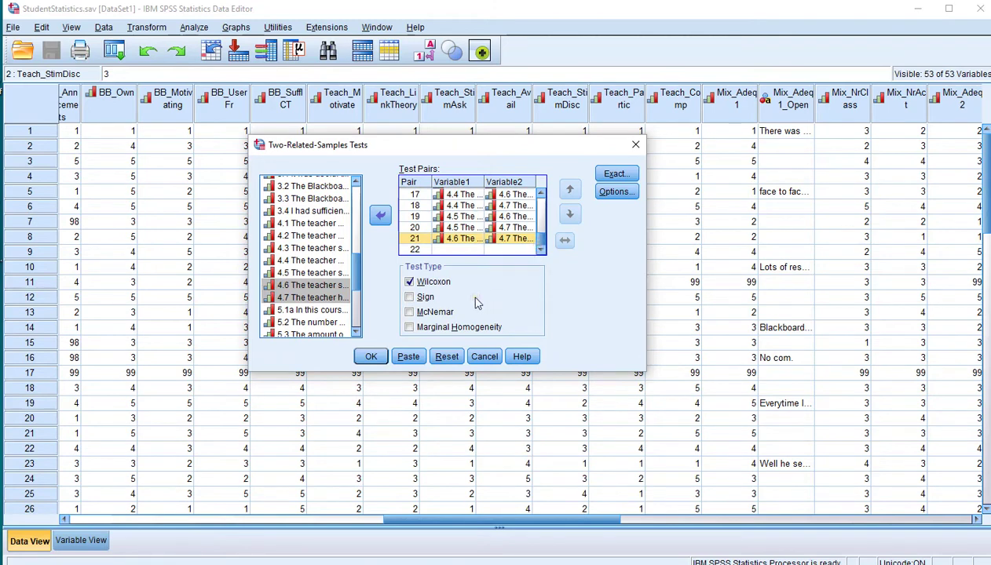
# Step: Switch the test type from Wilcoxon to Sign, leaving Options unchanged
pyautogui.click(409, 282)
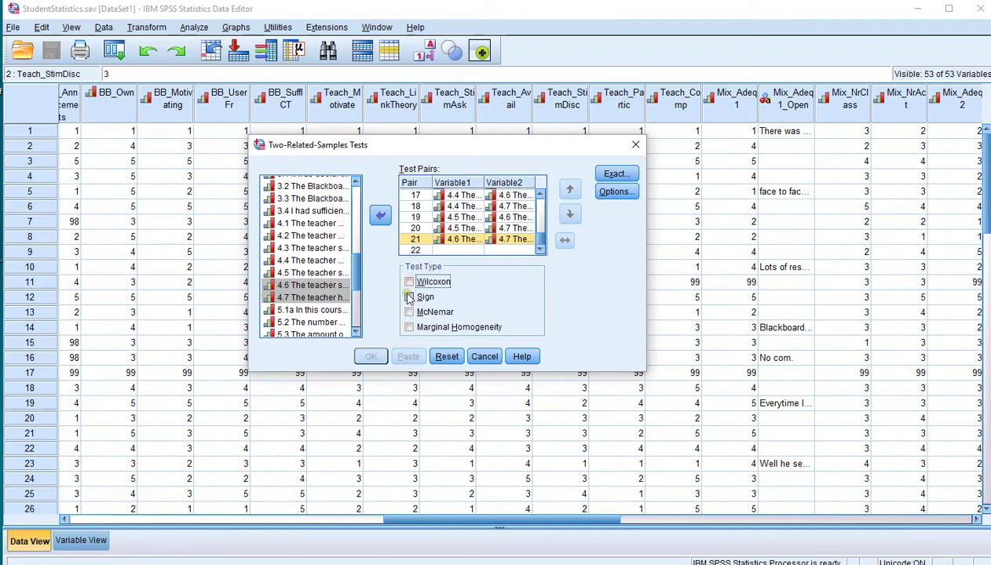
pyautogui.click(409, 298)
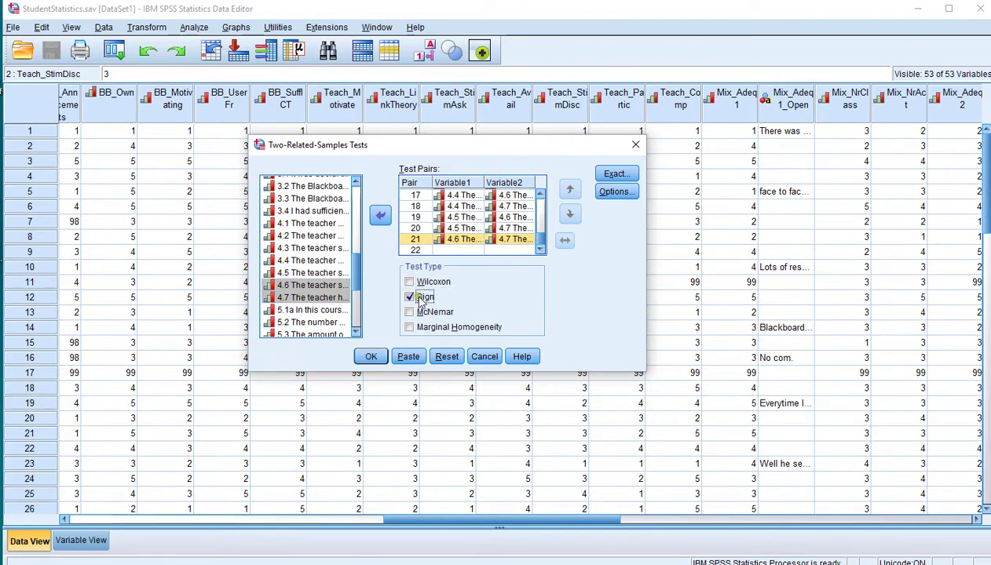
pyautogui.click(617, 191)
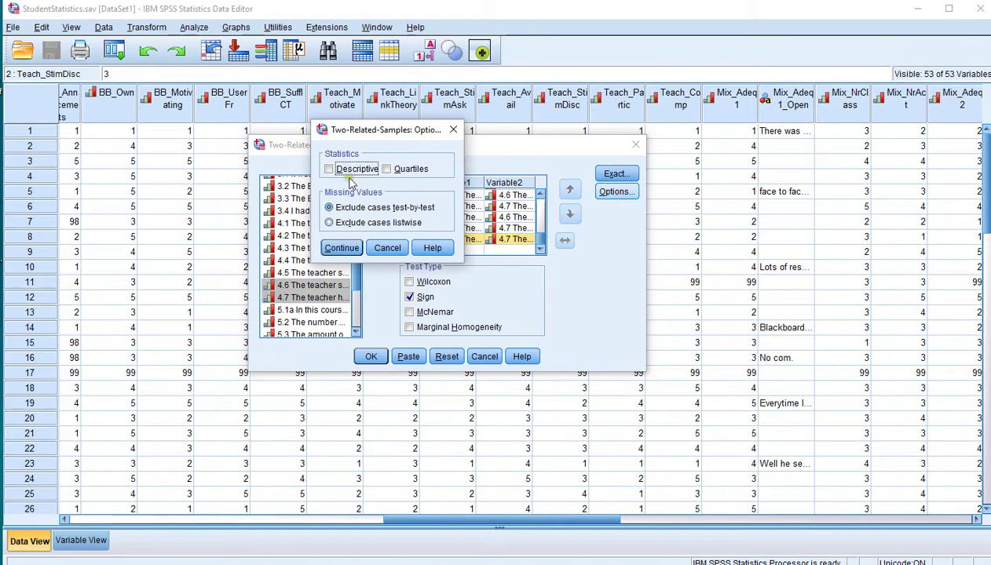
pyautogui.click(342, 248)
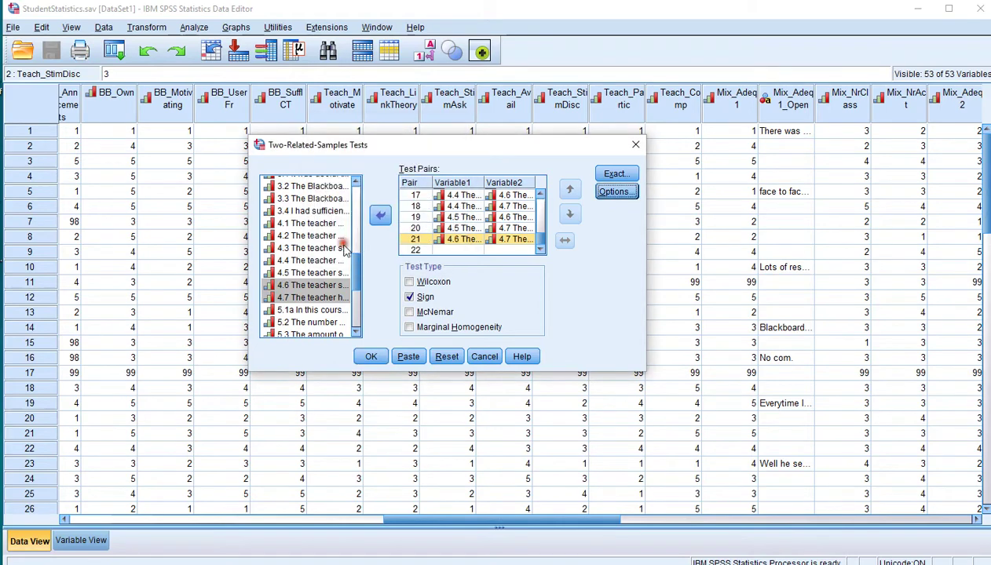
# Step: Run the sign test and scroll the output down to the Test Statistics table
pyautogui.click(372, 358)
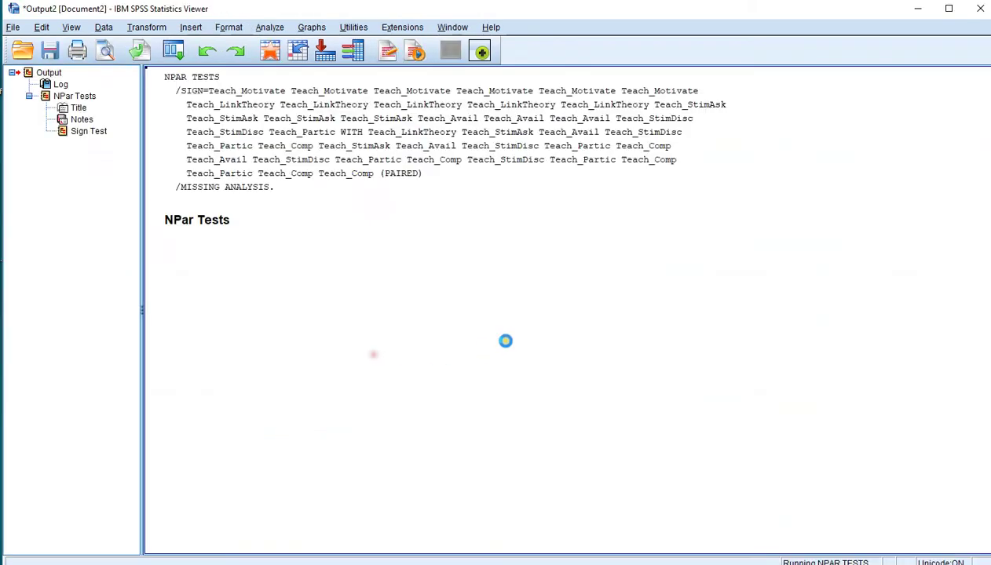
pyautogui.scroll(-5, 547, 348)
pyautogui.scroll(-15, 547, 347)
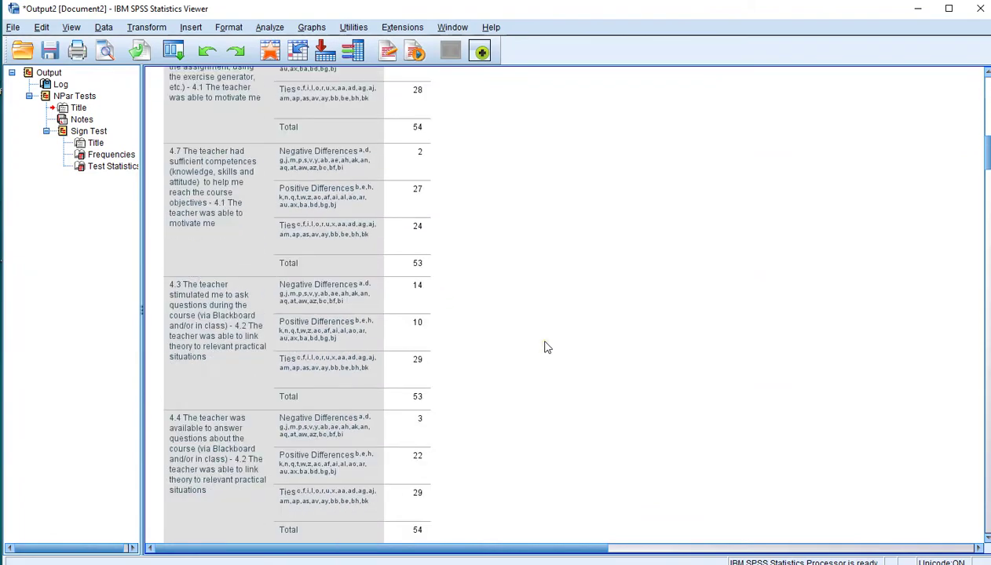
pyautogui.scroll(-20, 547, 348)
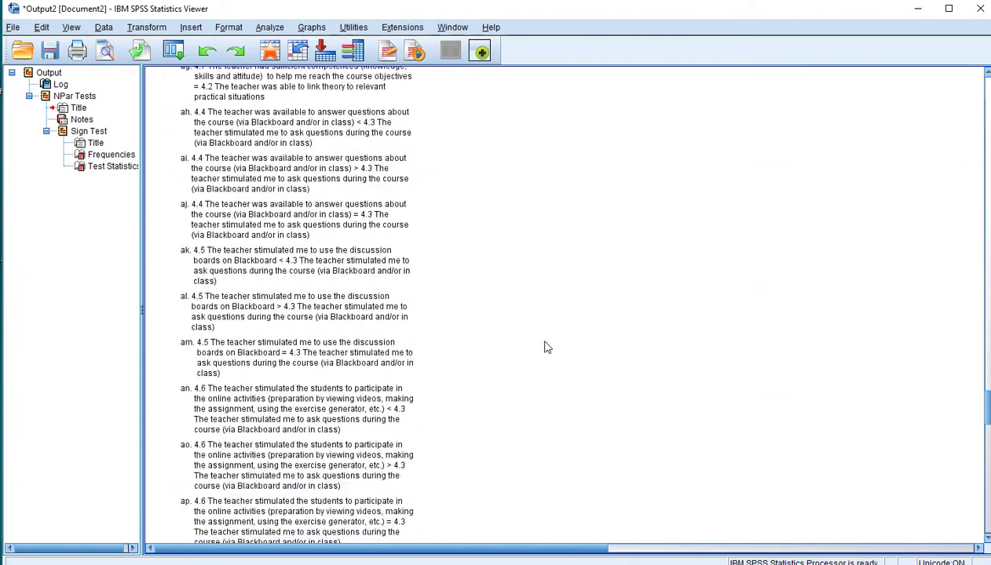
pyautogui.scroll(-5, 547, 347)
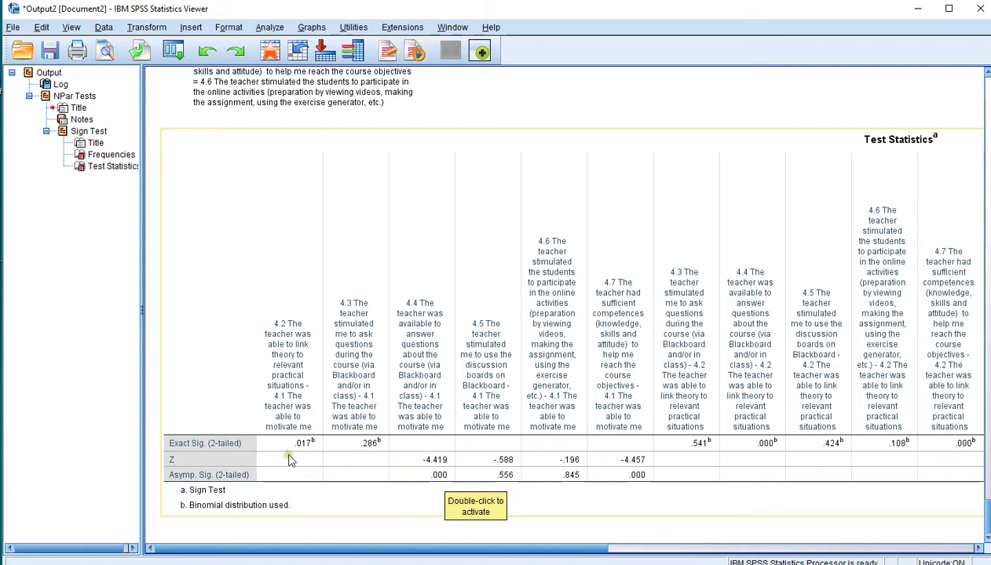
pyautogui.click(172, 51)
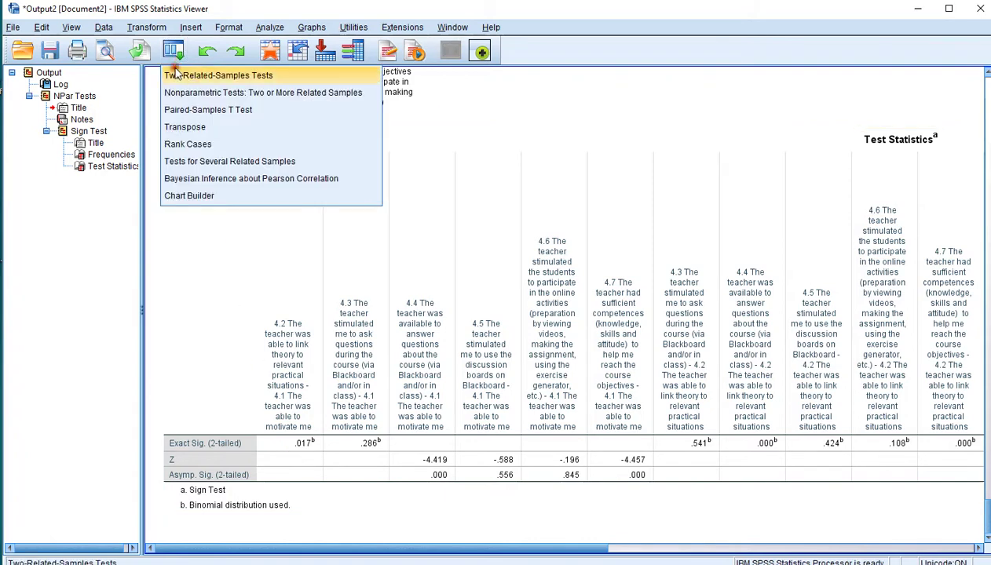
pyautogui.click(176, 74)
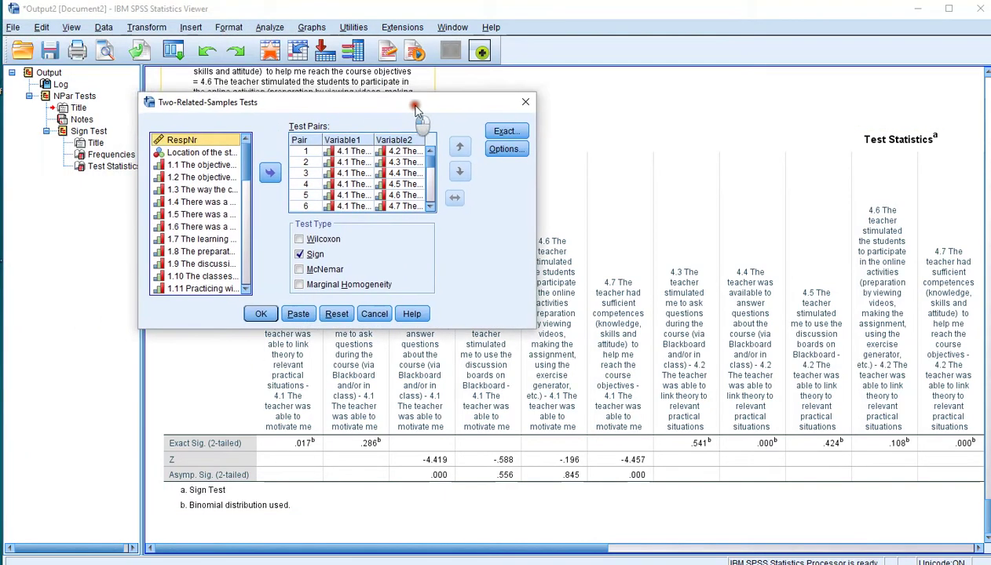
pyautogui.click(510, 133)
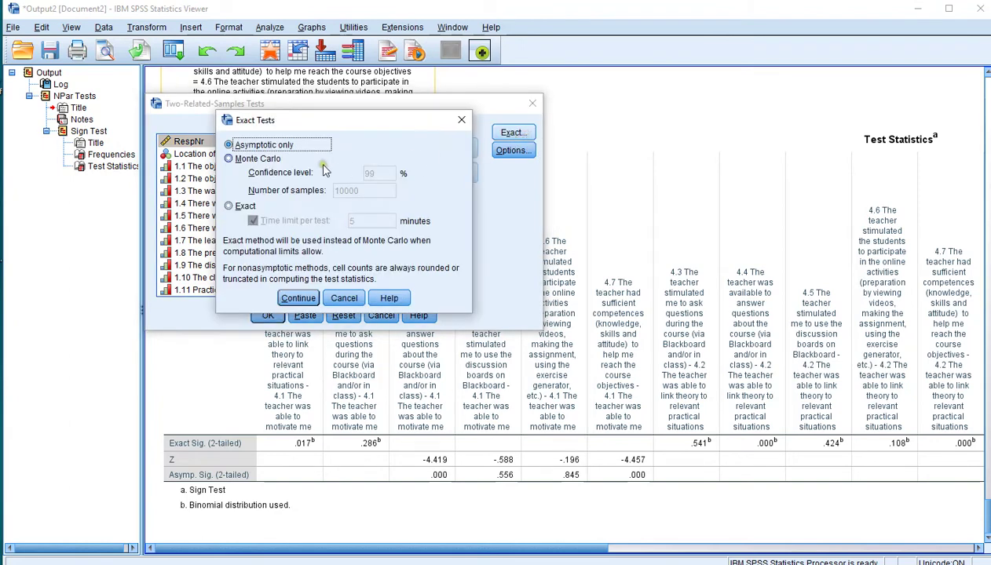
pyautogui.click(245, 208)
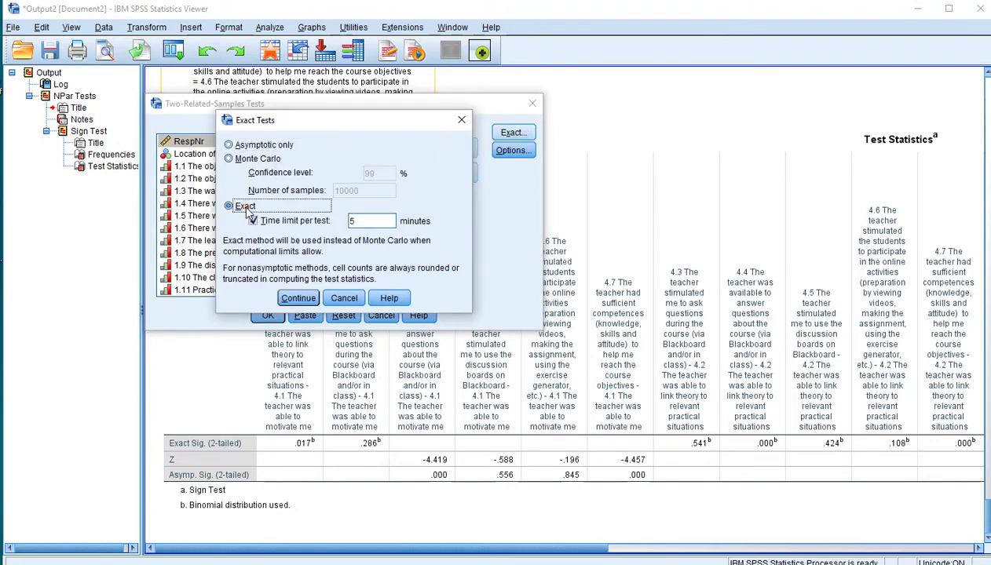
pyautogui.click(346, 300)
pyautogui.click(381, 314)
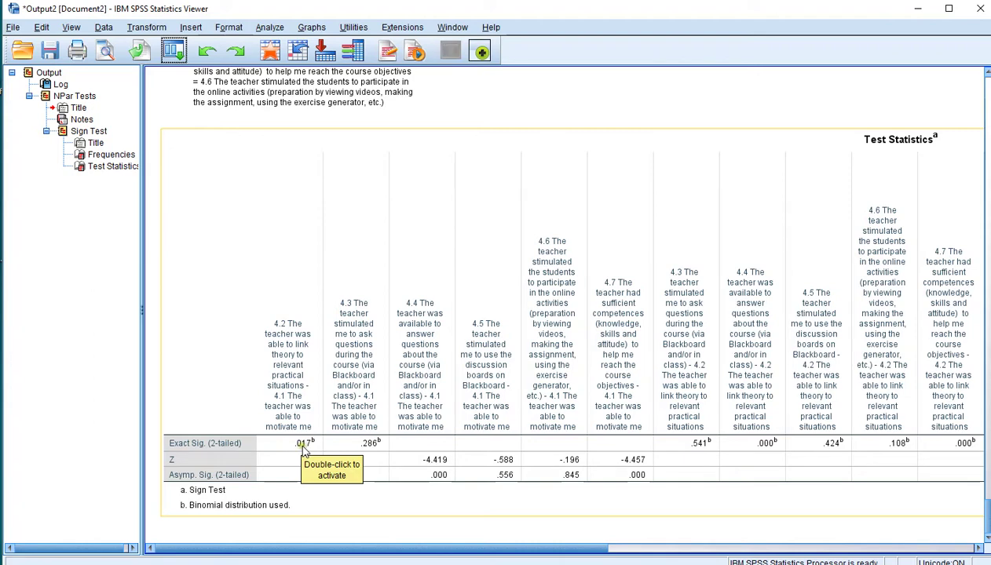
# Step: Open the Test Statistics table in the pivot editor and expand the .017 cell to 0.016901
pyautogui.click(305, 450)
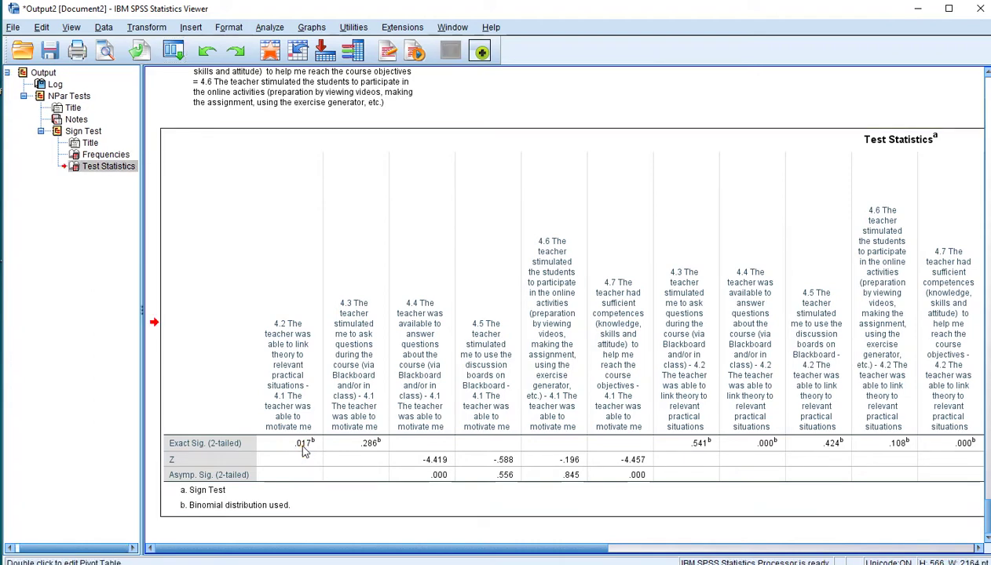
pyautogui.doubleClick(302, 445)
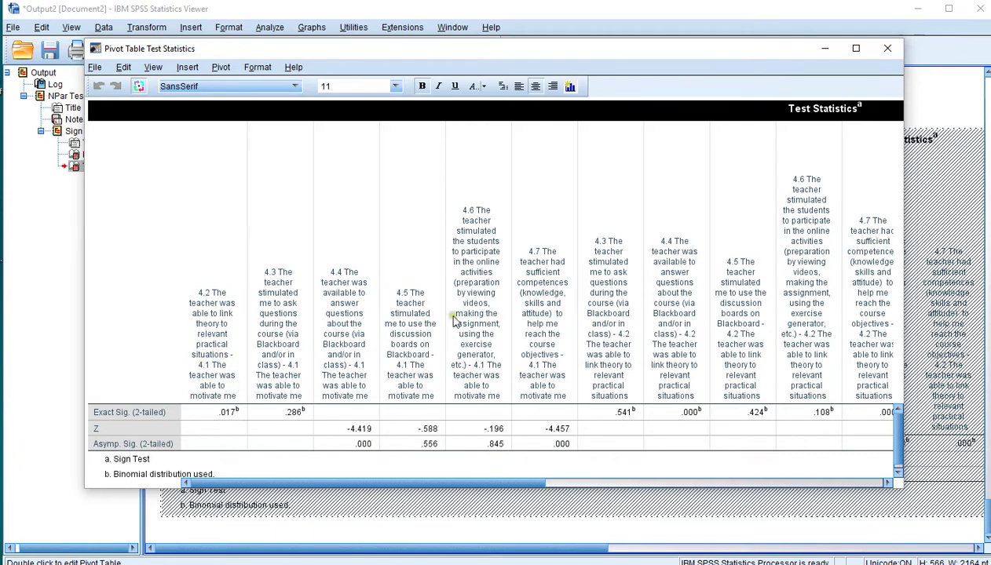
pyautogui.click(225, 415)
pyautogui.doubleClick(226, 416)
pyautogui.hotkey('ctrl', 'c')
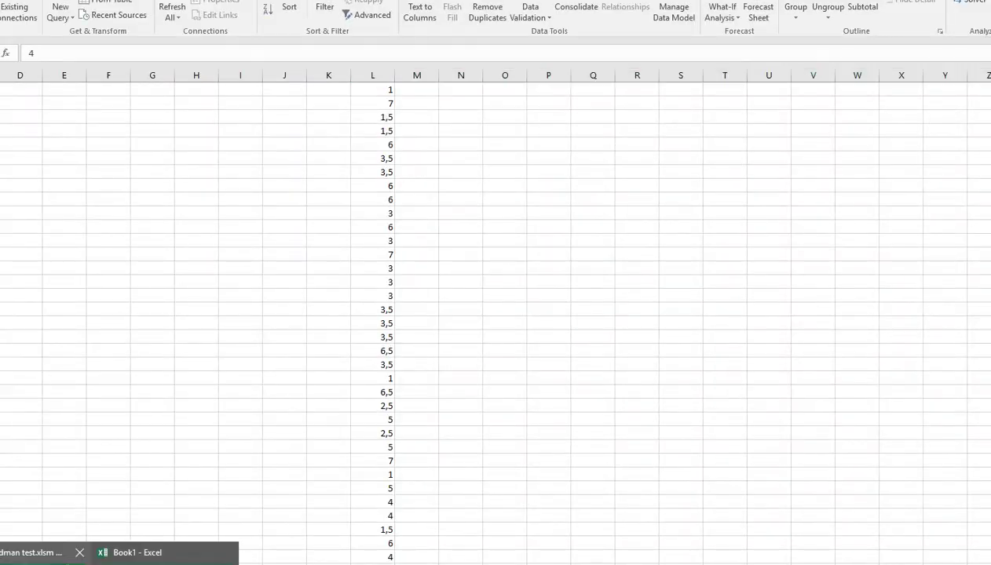
# Step: Paste the significance into Excel cell C6 as 0,016901, using a comma decimal separator
pyautogui.click(355, 557)
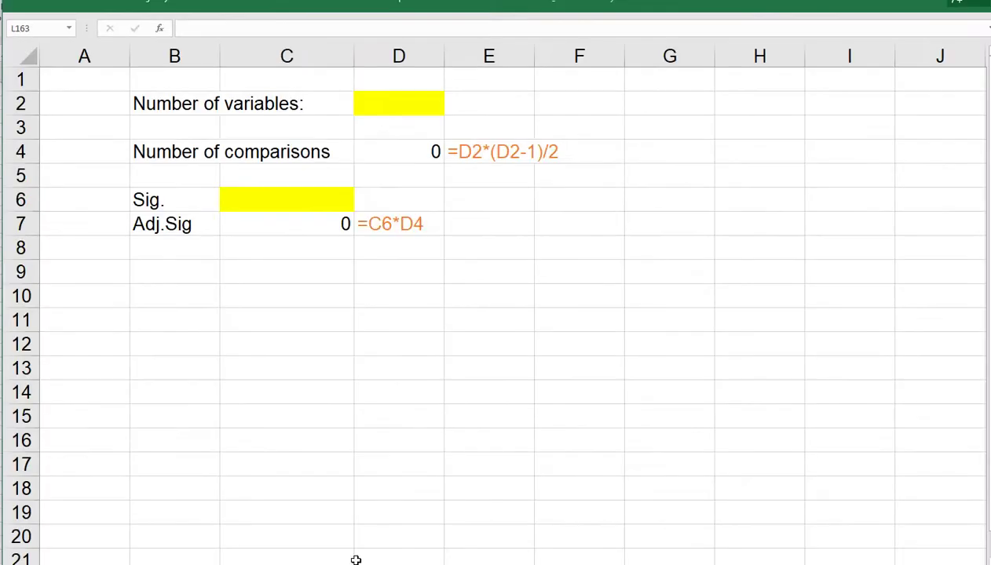
pyautogui.doubleClick(308, 201)
pyautogui.hotkey('ctrl', 'v')
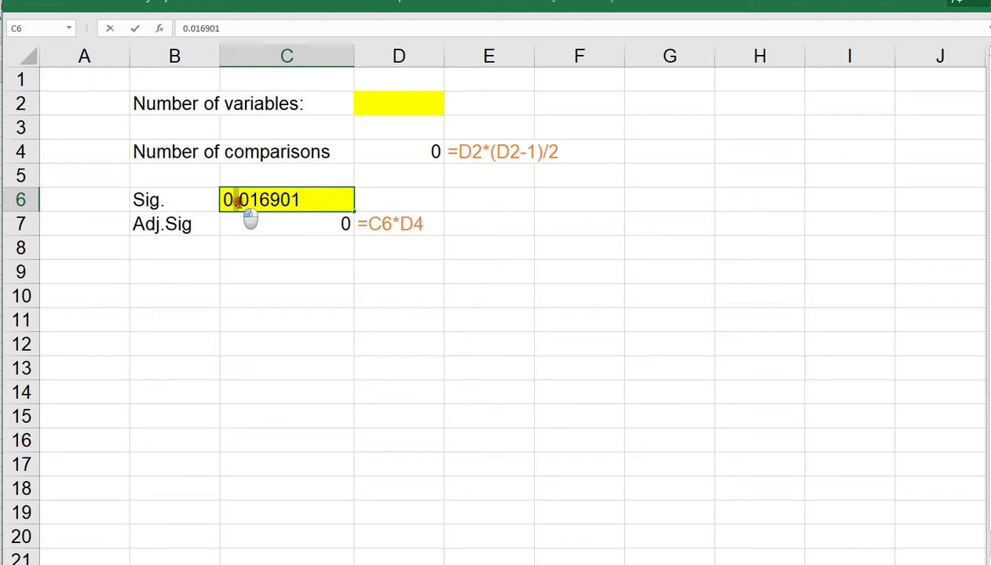
pyautogui.moveTo(239, 201); pyautogui.dragTo(234, 201)
pyautogui.write('。')
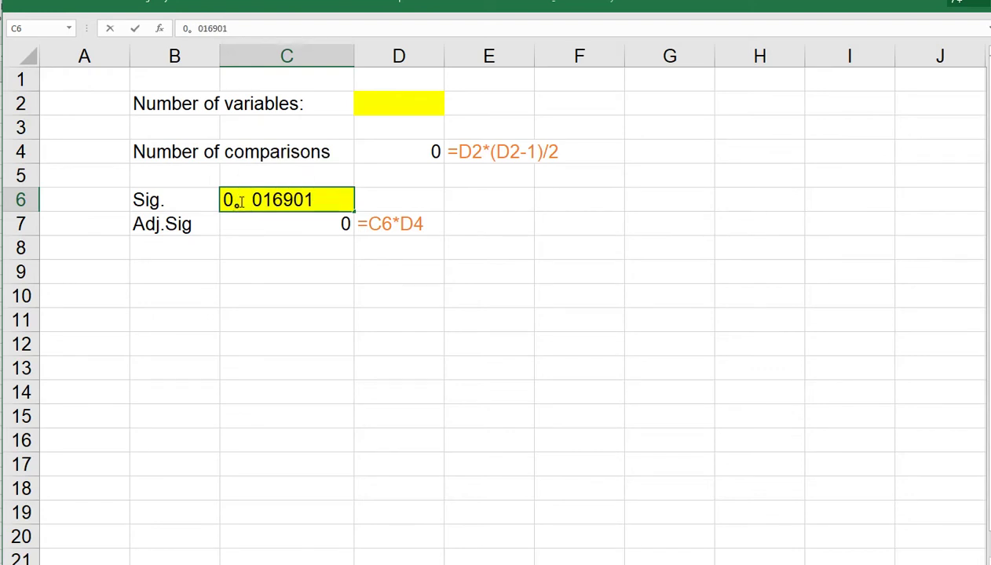
pyautogui.press('BackSpace')
pyautogui.write(',')
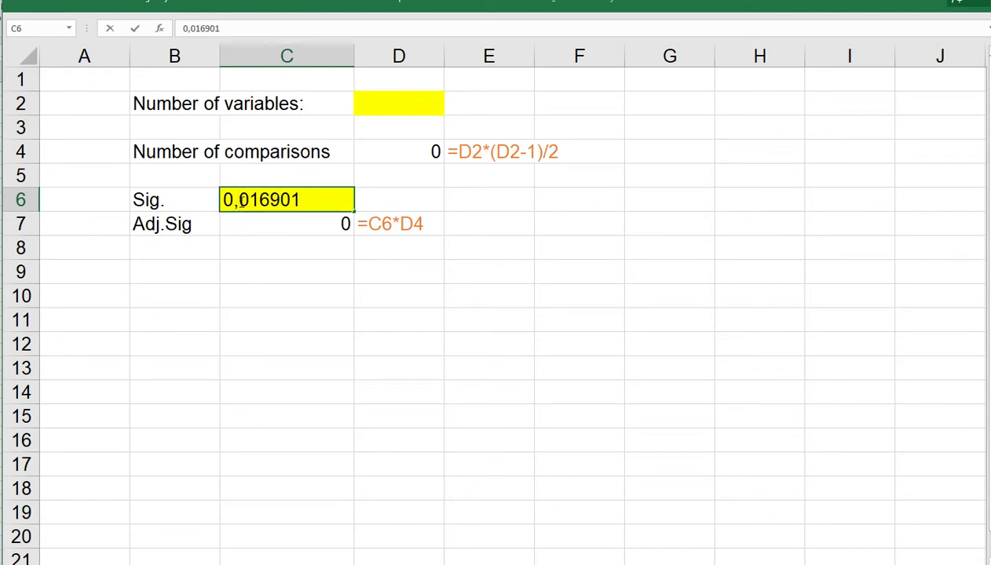
pyautogui.press('Return')
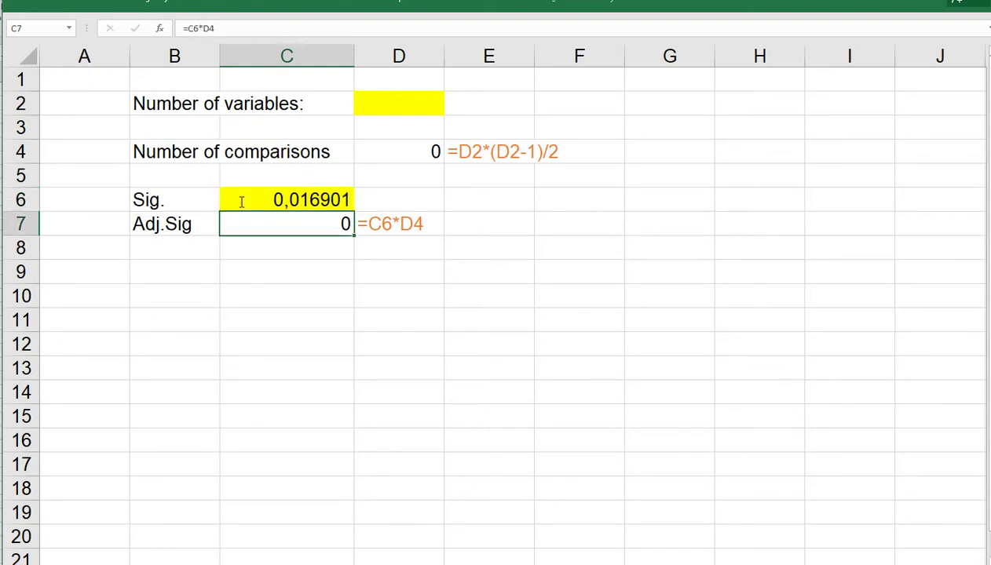
# Step: Enter 7 variables in D2 and verify 21 comparisons and adjusted significance 0,354921
pyautogui.click(379, 111)
pyautogui.write('7')
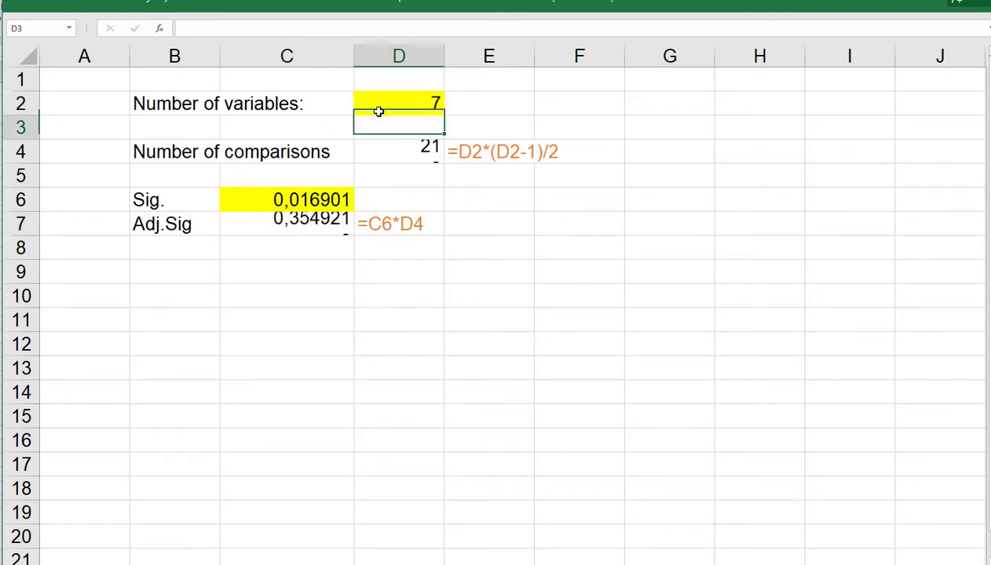
pyautogui.click(391, 152)
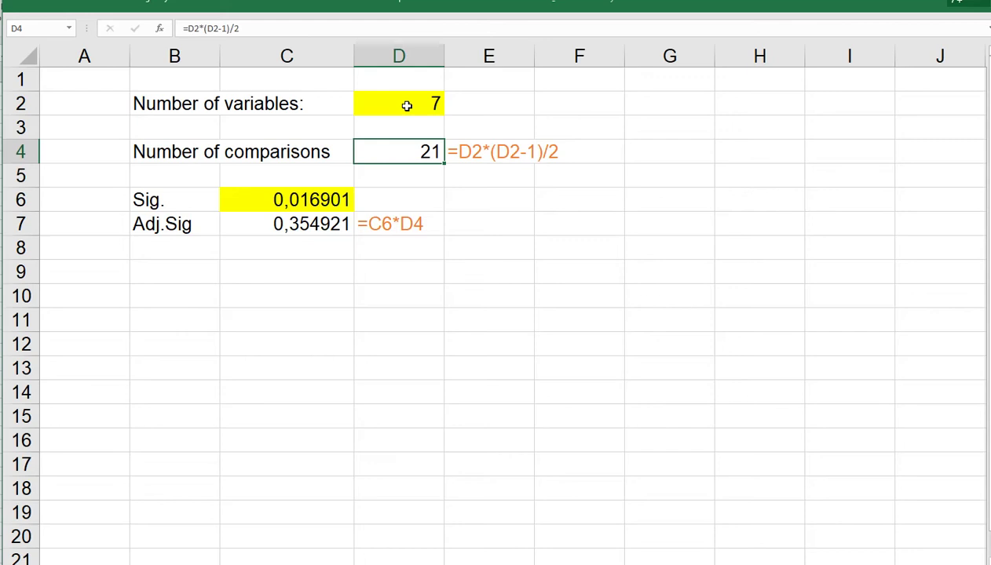
pyautogui.click(312, 196)
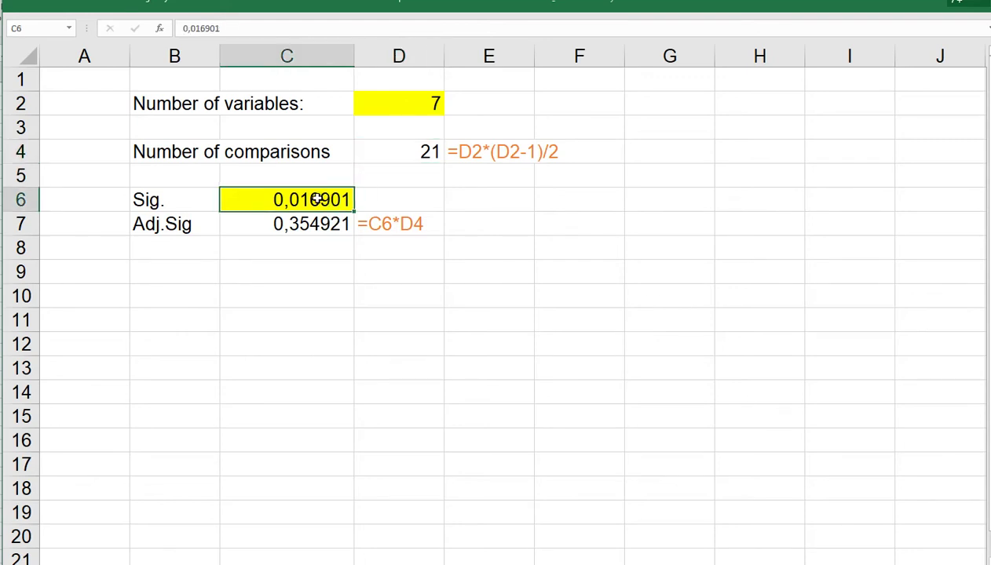
pyautogui.click(311, 224)
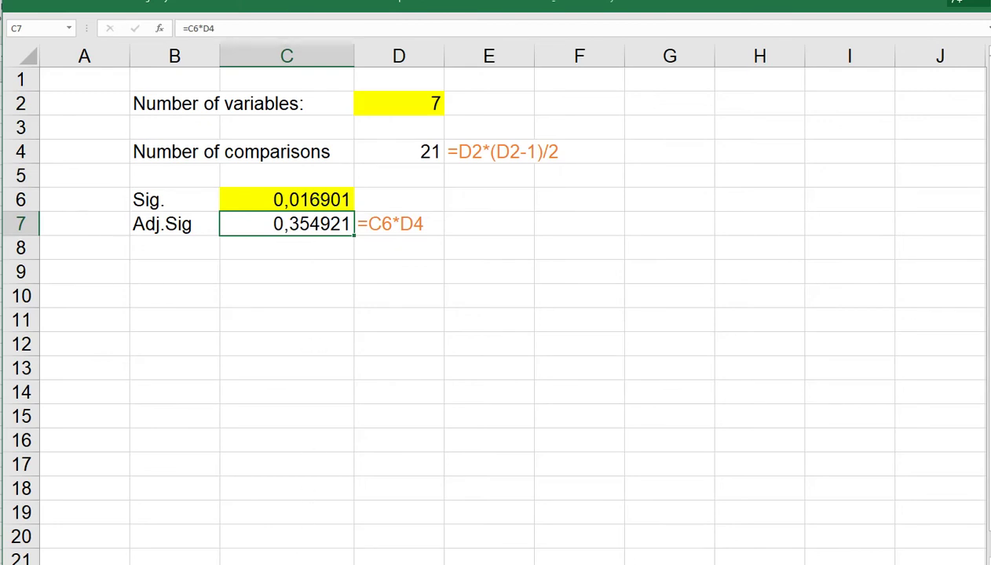
# Step: Close the SPSS pivot table editor
pyautogui.moveTo(236, 564)
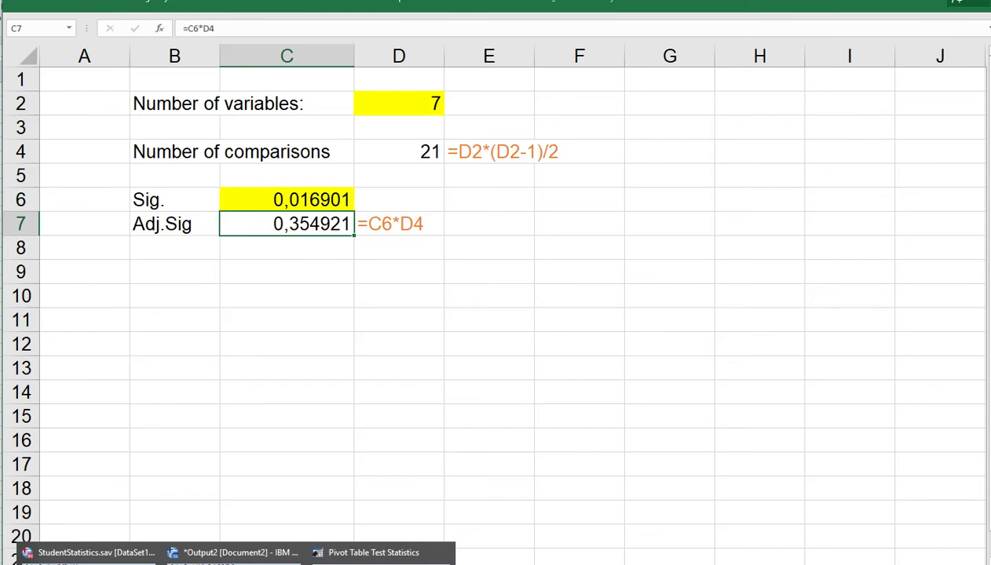
pyautogui.click(374, 552)
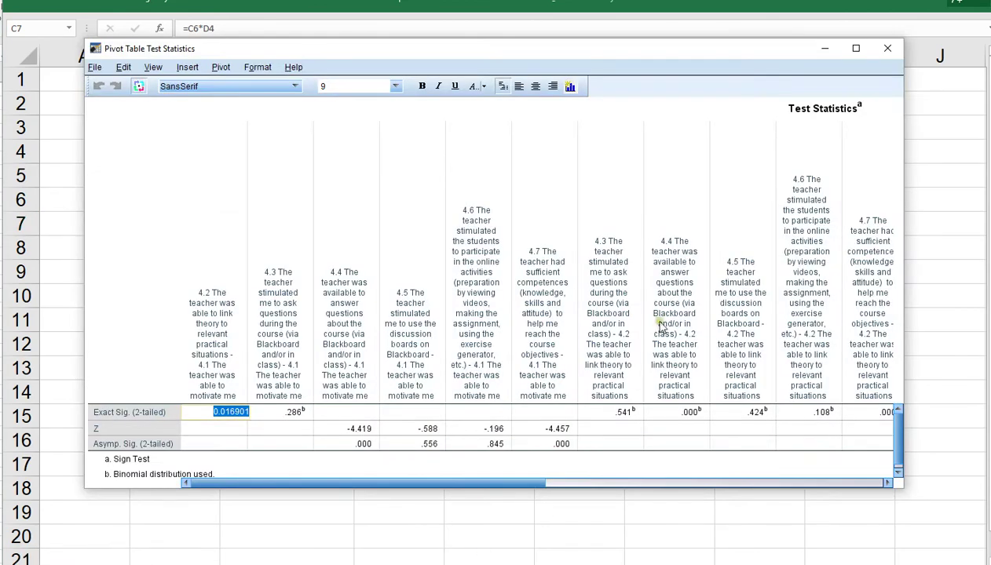
pyautogui.click(886, 51)
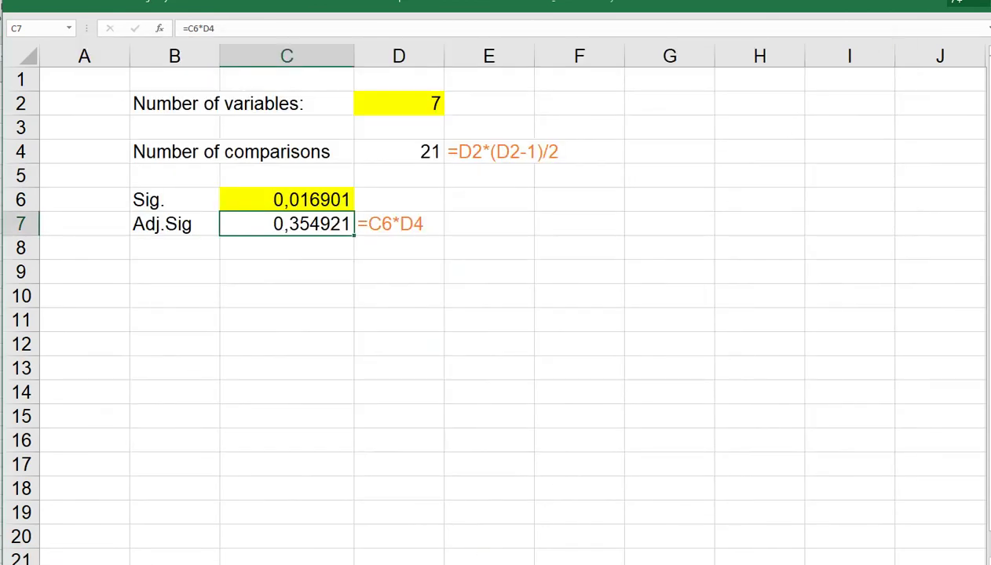
# Step: Return to the Output2 document and scroll up to the Sign Test Frequencies table
pyautogui.moveTo(236, 564)
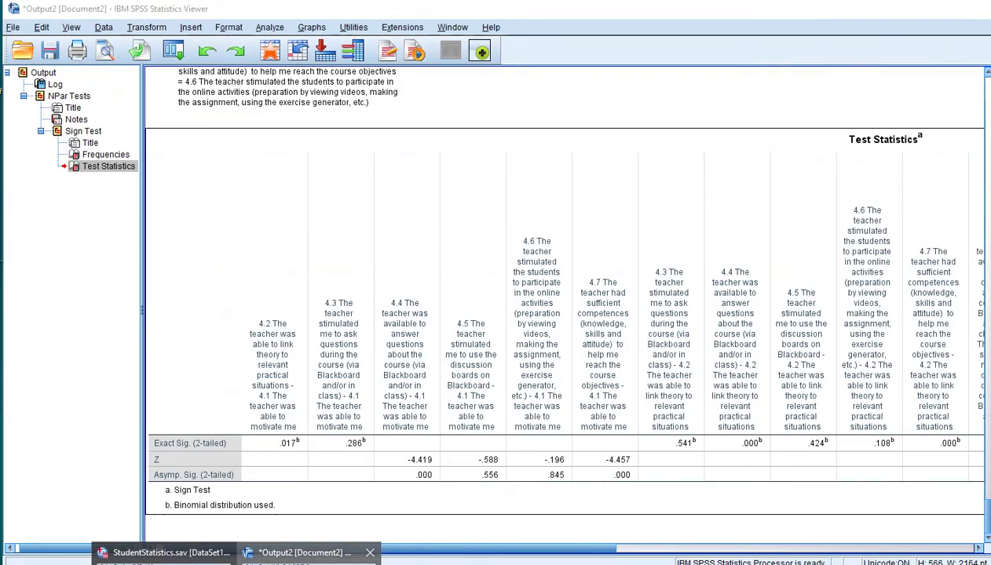
pyautogui.click(306, 553)
pyautogui.scroll(10, 455, 431)
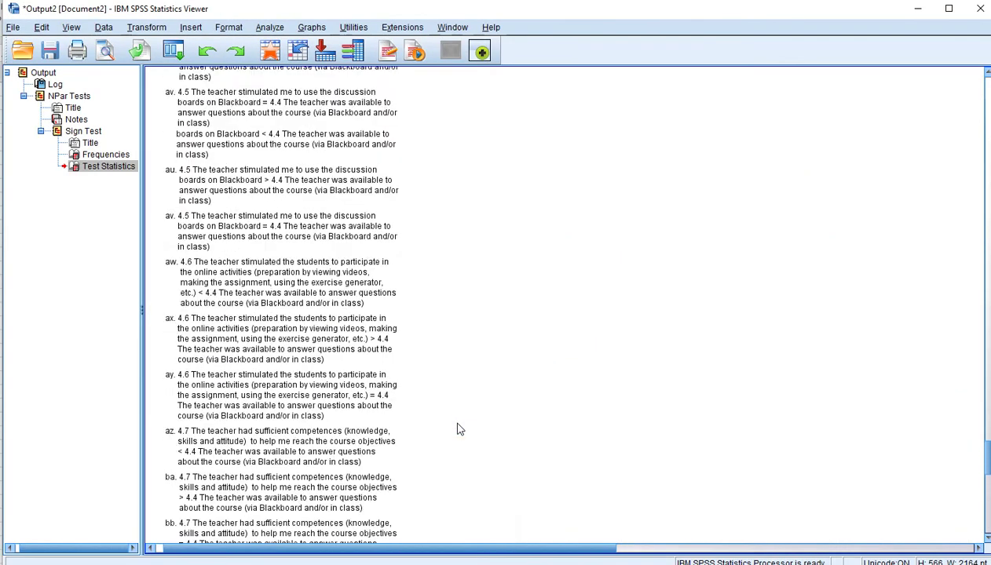
pyautogui.scroll(15, 459, 429)
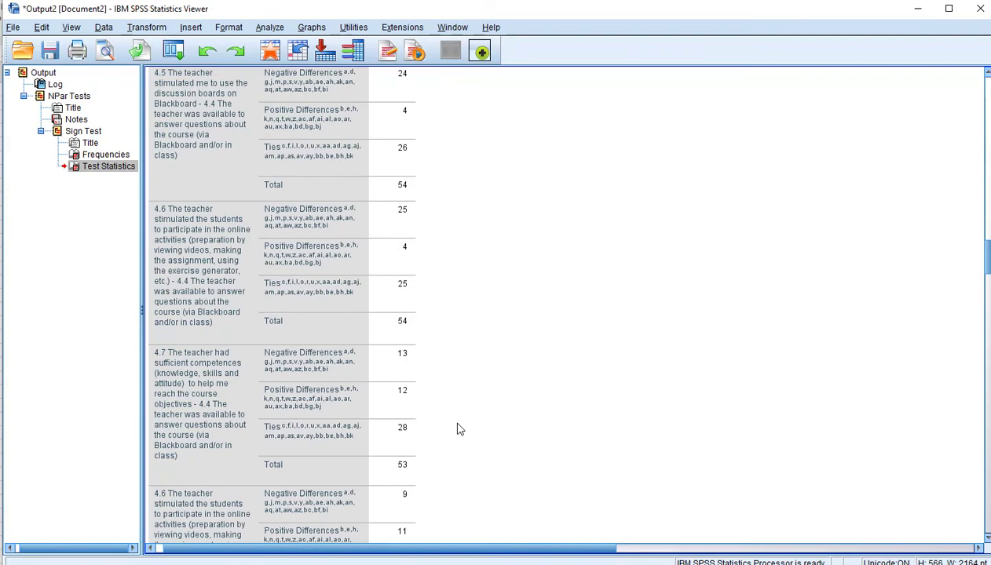
pyautogui.scroll(15, 460, 429)
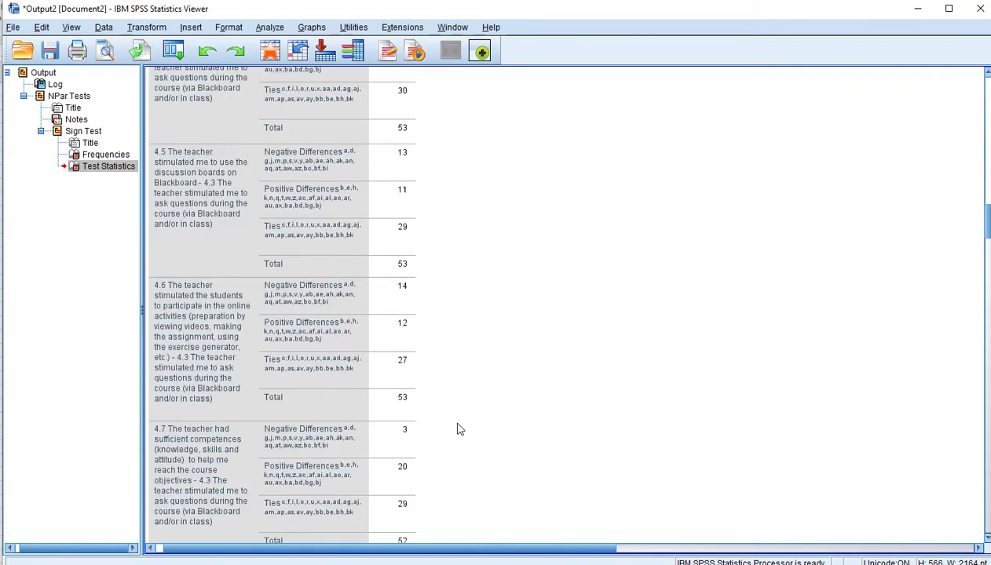
pyautogui.scroll(15, 459, 430)
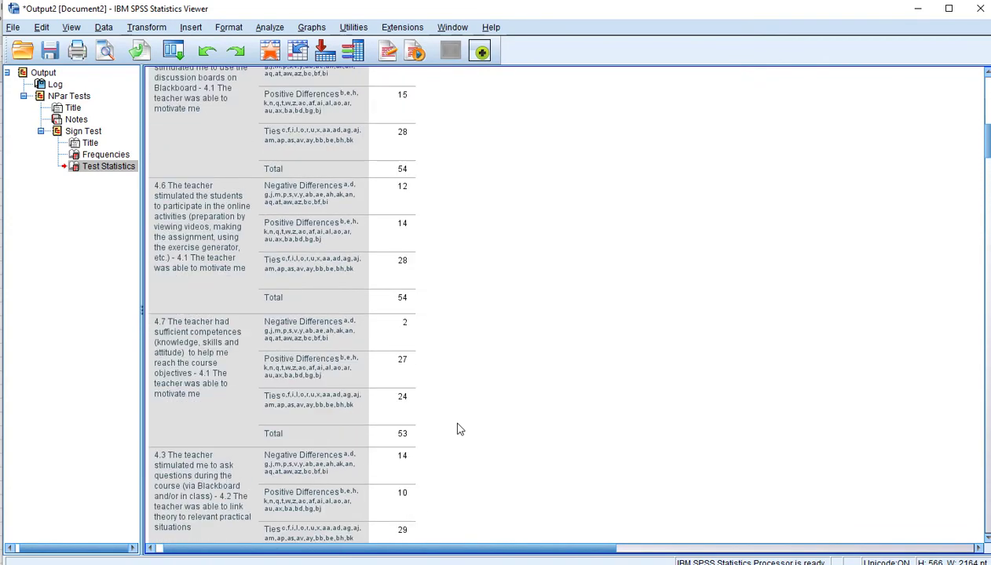
pyautogui.scroll(8, 459, 429)
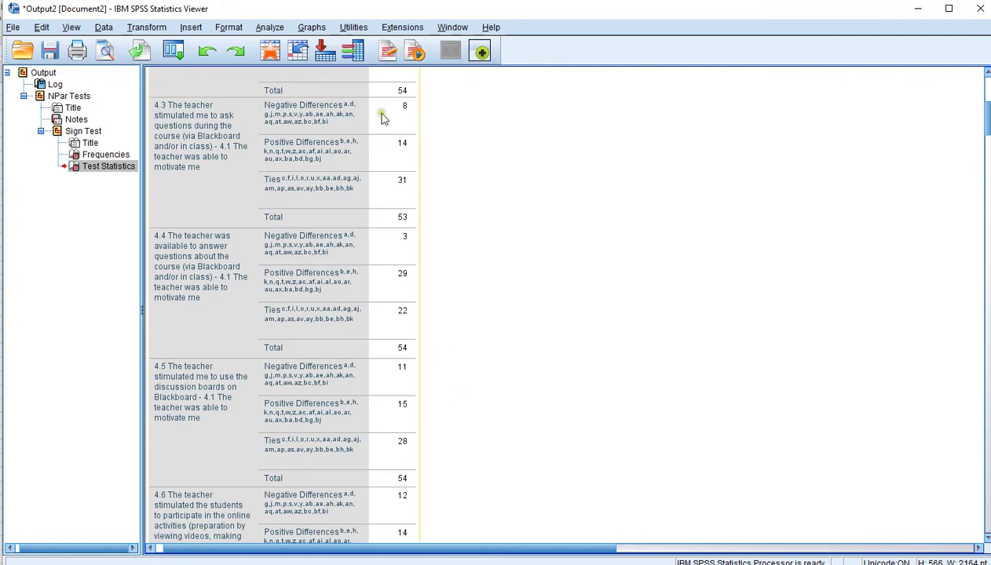